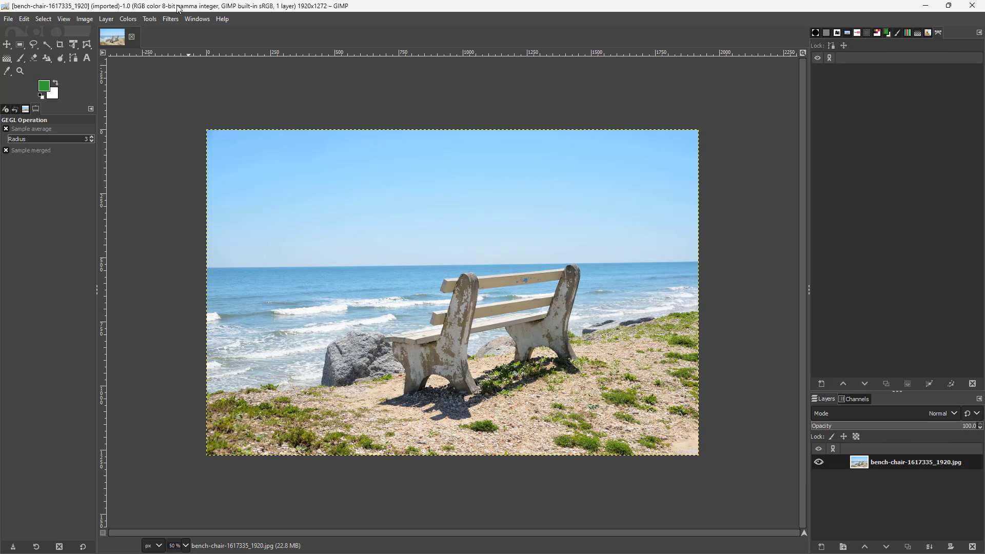
Start the Bayer Matrix pattern filter on the bench photo and set its X and Y scale to 21.
click(170, 19)
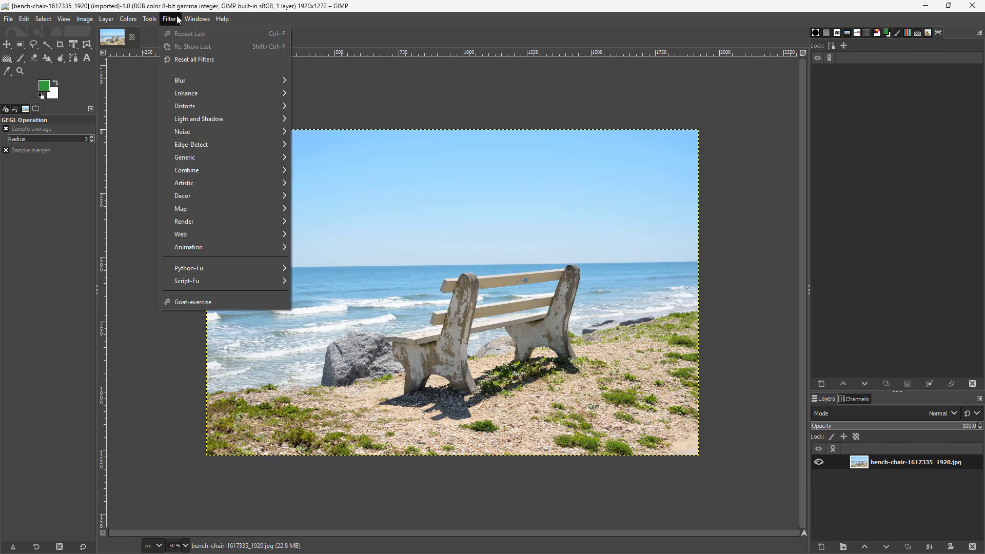
mouse_move(245, 222)
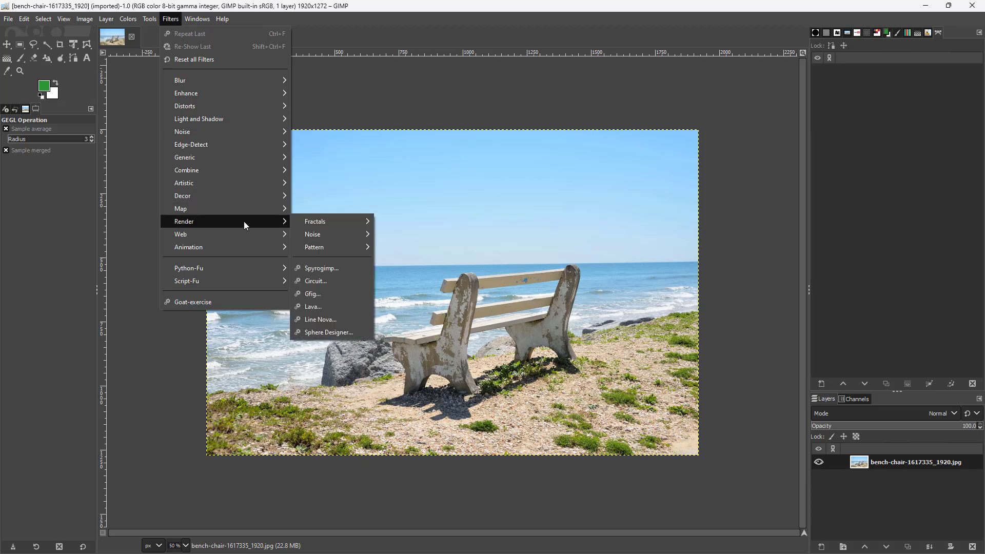
mouse_move(356, 250)
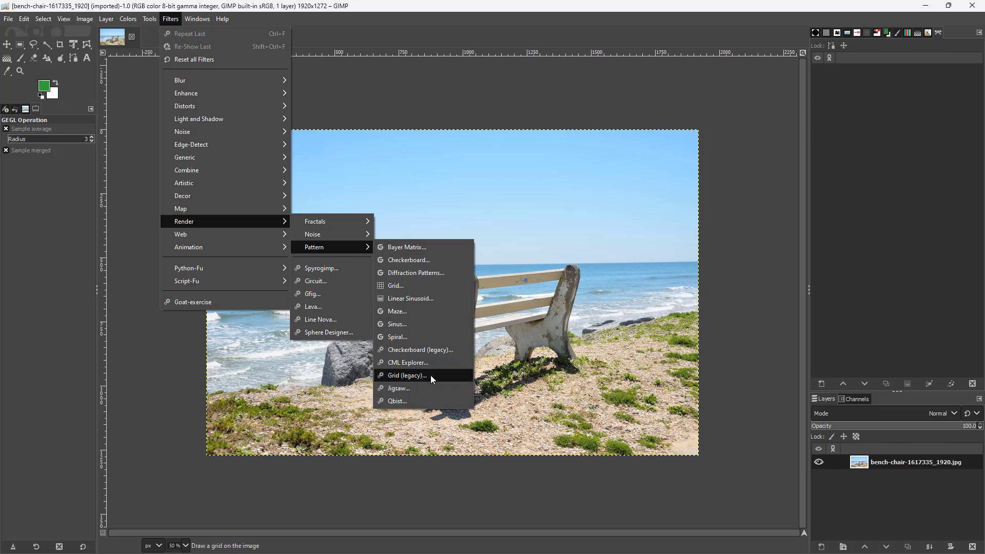
click(417, 247)
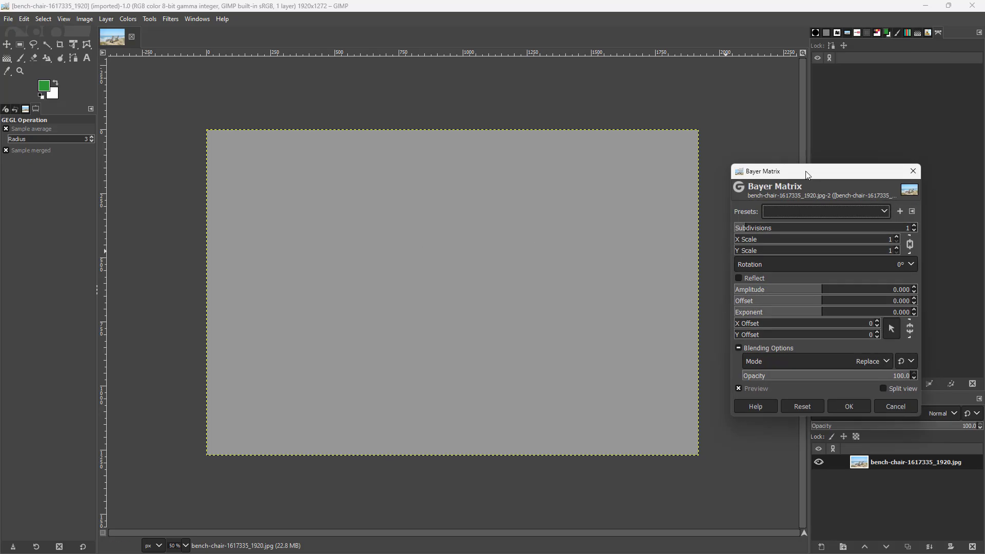
drag(807, 175, 795, 171)
drag(739, 236, 747, 236)
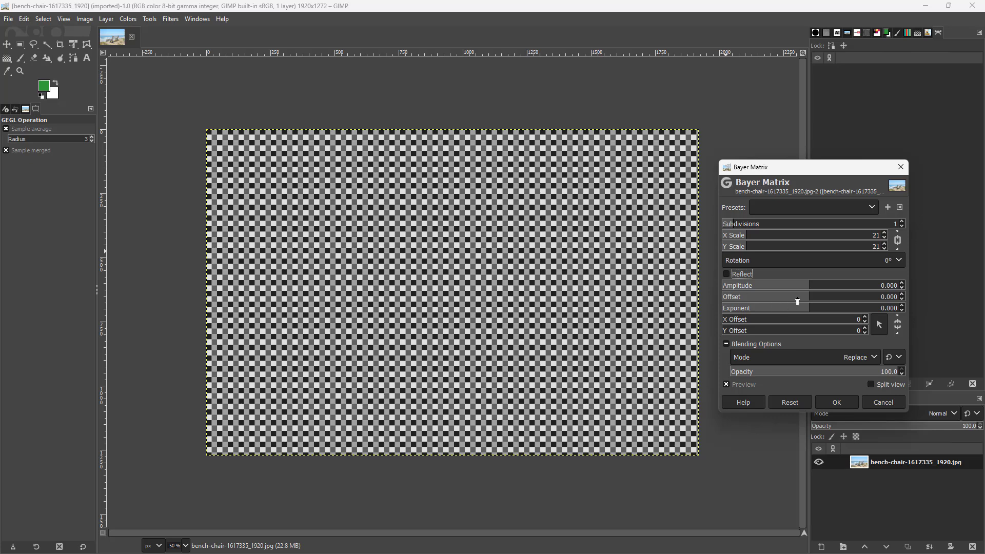
Set Bayer Matrix amplitude to -0.140, offset -0.023, exponent -0.209, X offset 115 and Y offset 119, and enable Reflect.
drag(813, 288, 755, 324)
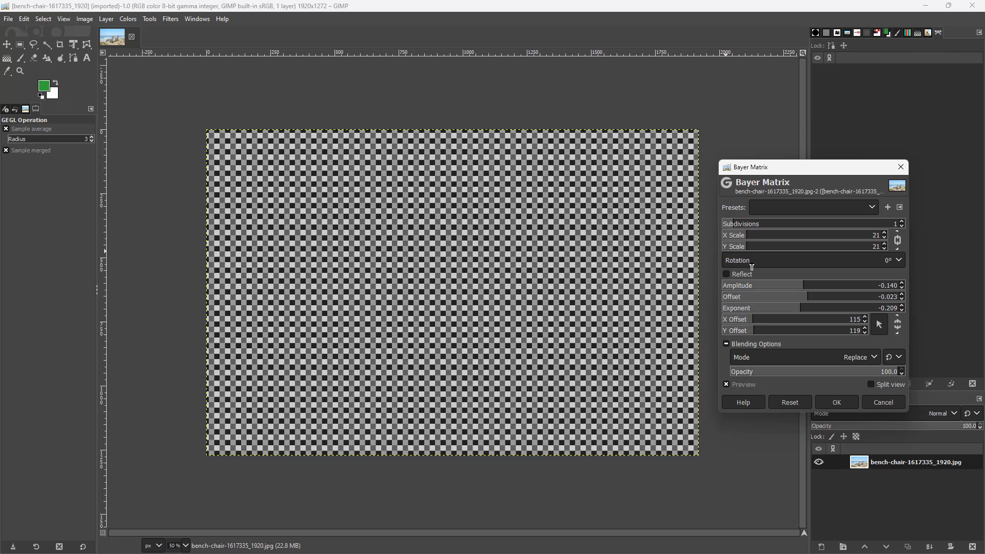
click(728, 275)
Blend the Bayer Matrix pattern in Multiply mode at 66.2 opacity and apply it to the photo.
click(879, 374)
drag(879, 375, 840, 365)
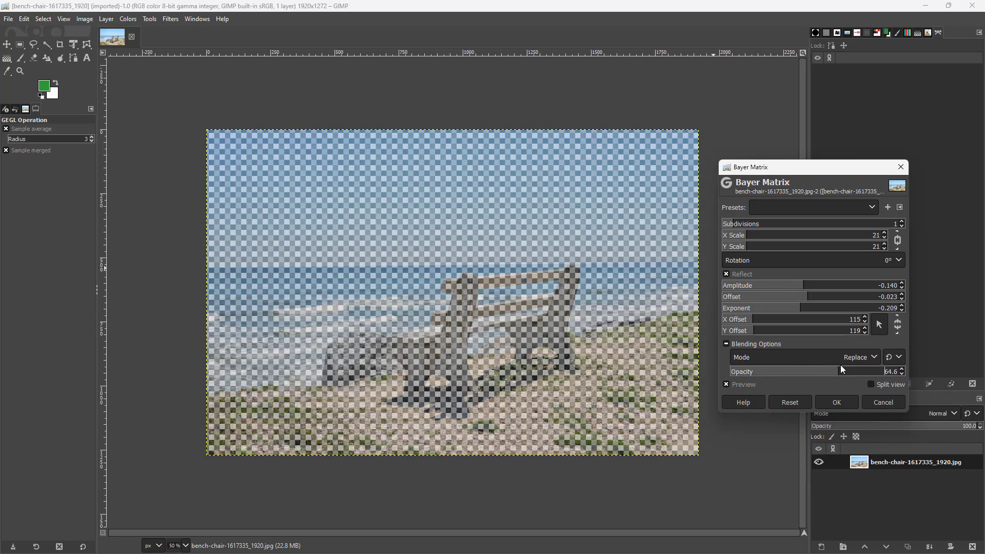
click(870, 358)
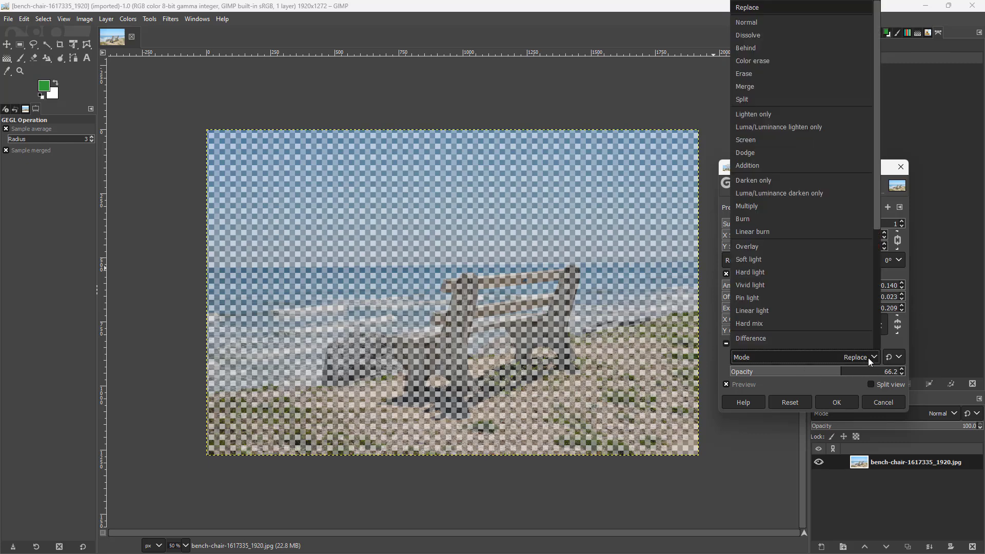
click(800, 201)
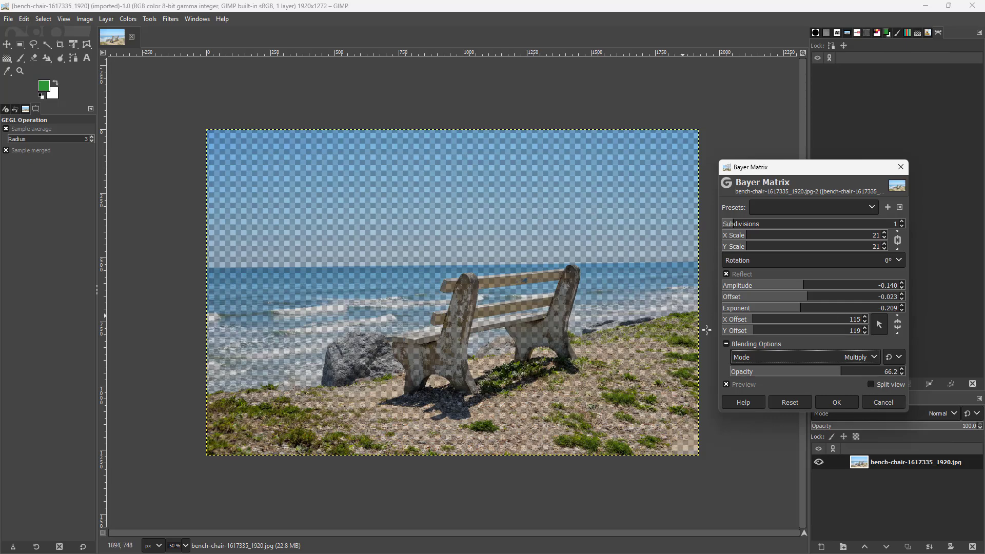
click(837, 402)
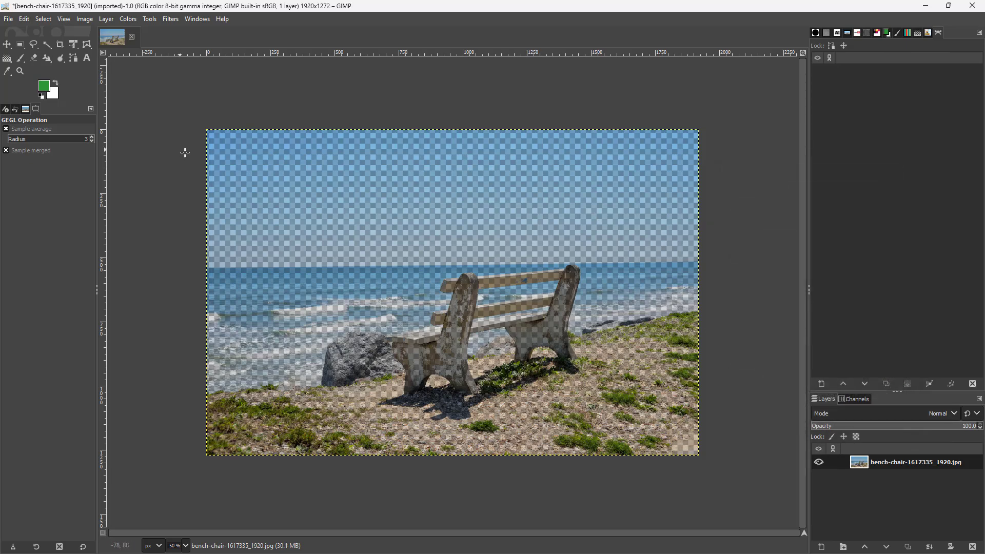
Try the Checkerboard pattern filter at 57.0 opacity with a width and height of 50, and discard it.
click(170, 19)
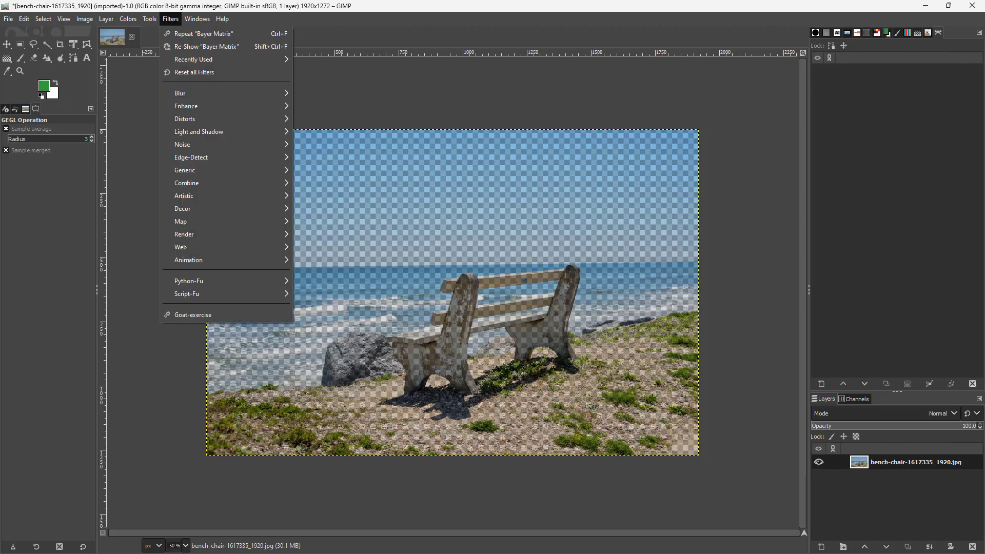
key(Escape)
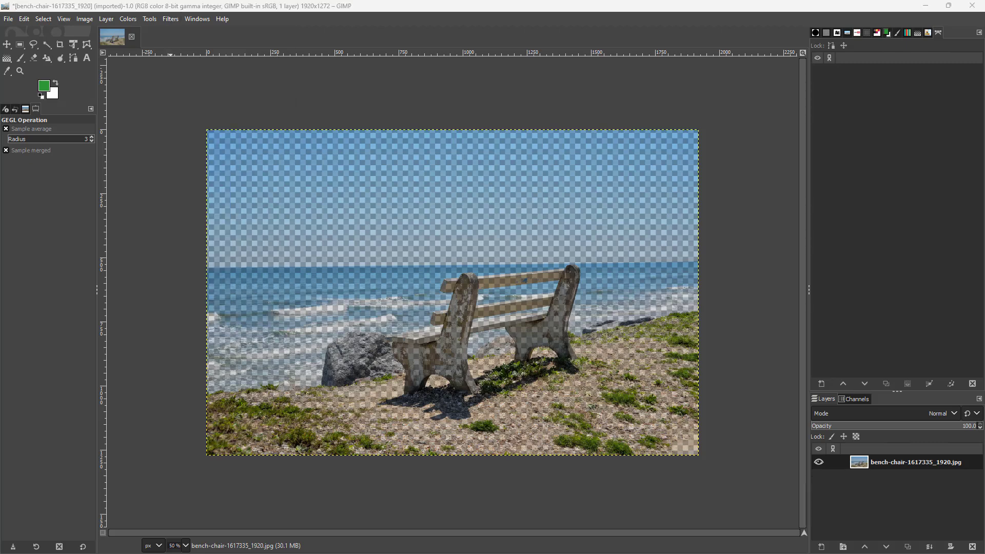
click(176, 21)
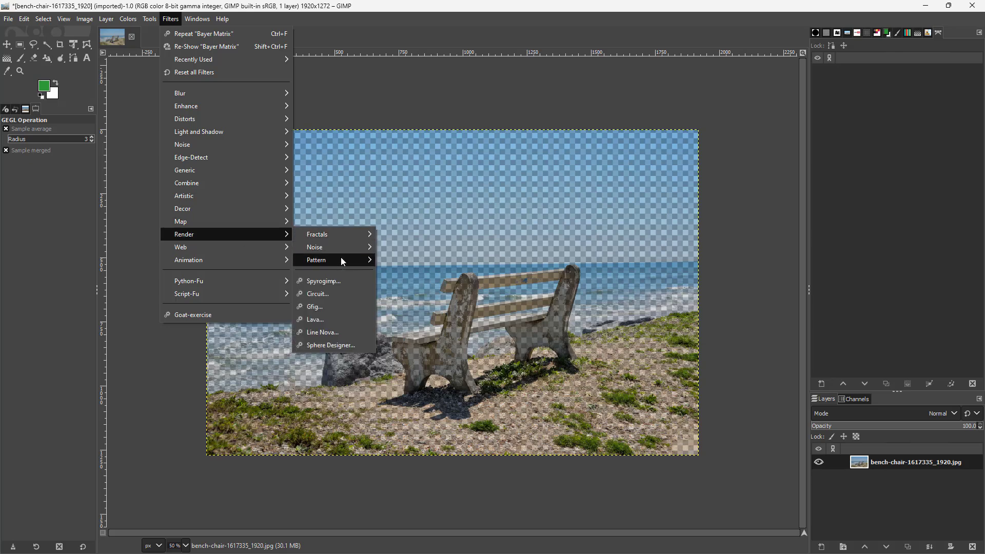
click(448, 275)
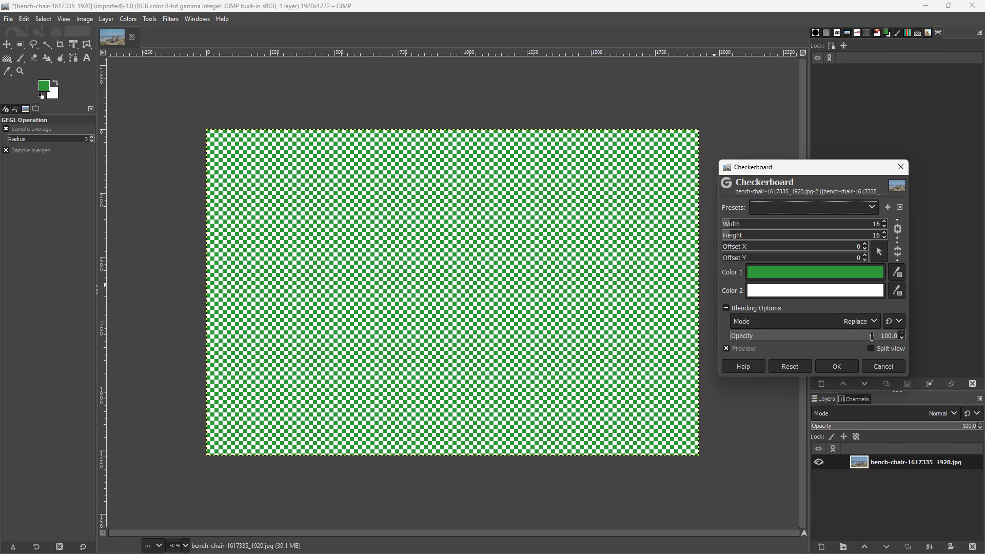
drag(872, 337, 826, 336)
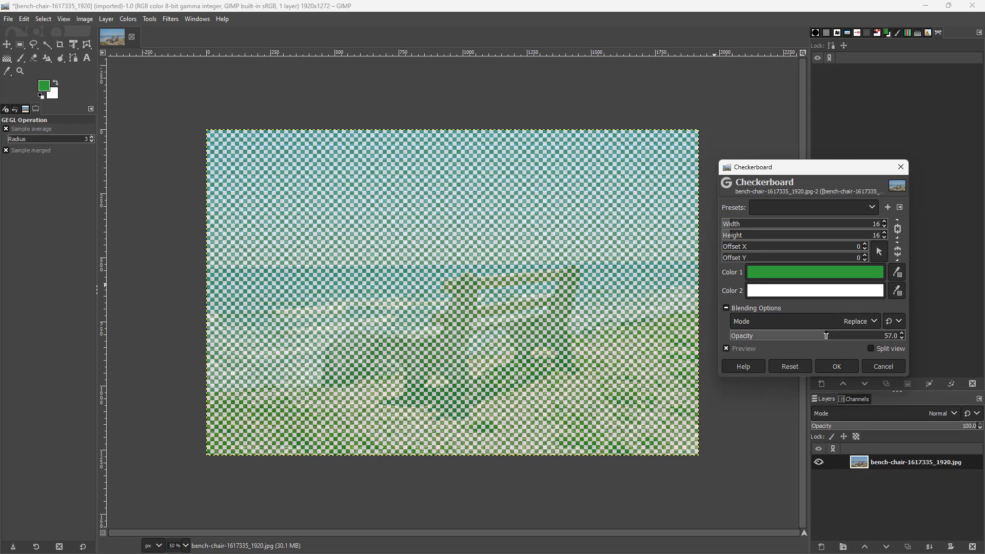
mouse_move(744, 229)
mouse_down()
mouse_move(757, 229)
mouse_move(741, 229)
mouse_move(753, 241)
mouse_up()
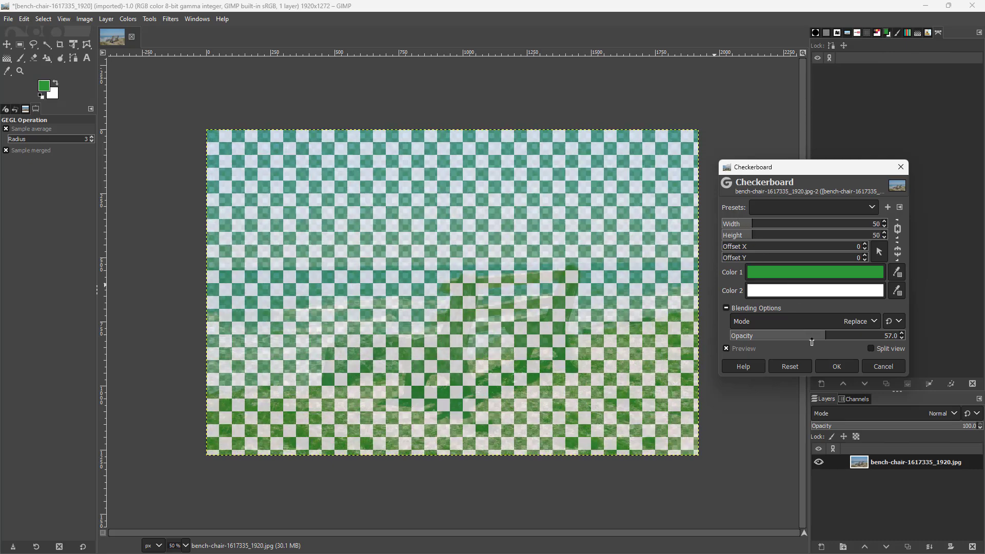
click(884, 369)
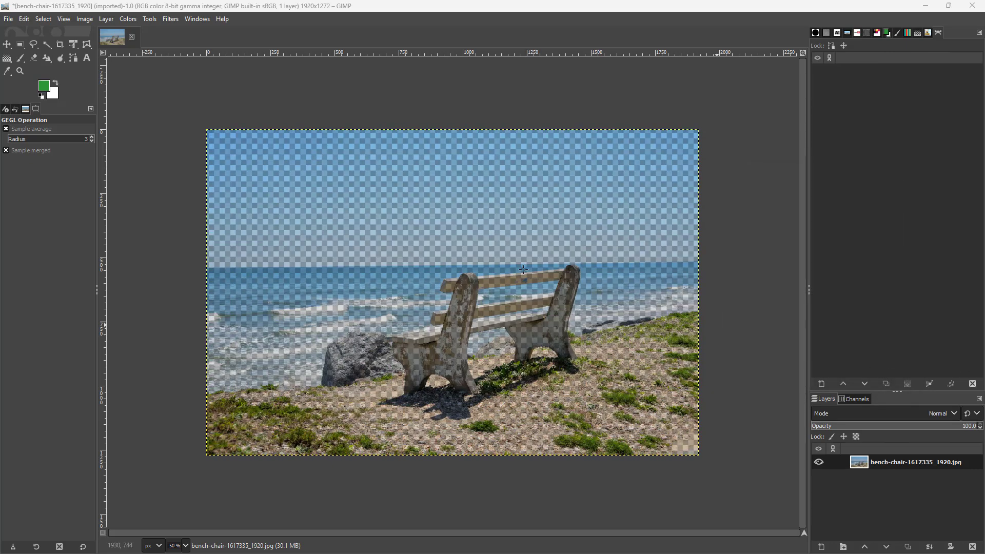
Try the Diffraction Patterns filter with a red frequency of 6.402 and red contours of 2.378.
click(171, 19)
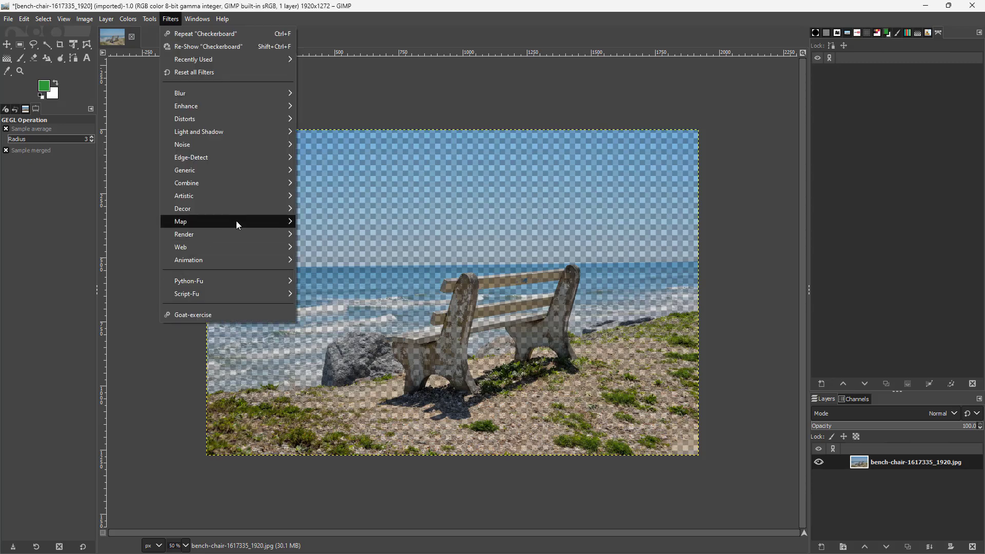
mouse_move(238, 236)
mouse_move(350, 262)
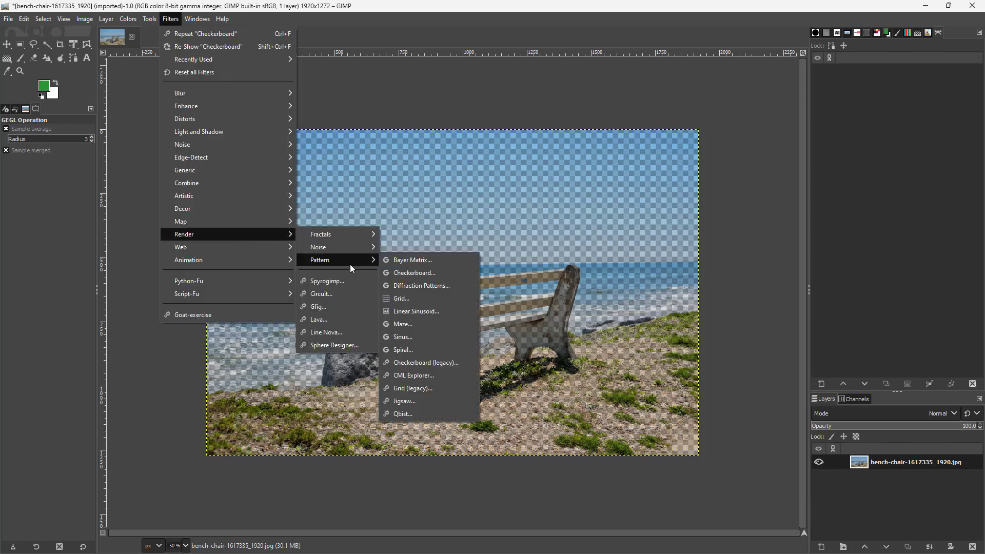
click(448, 285)
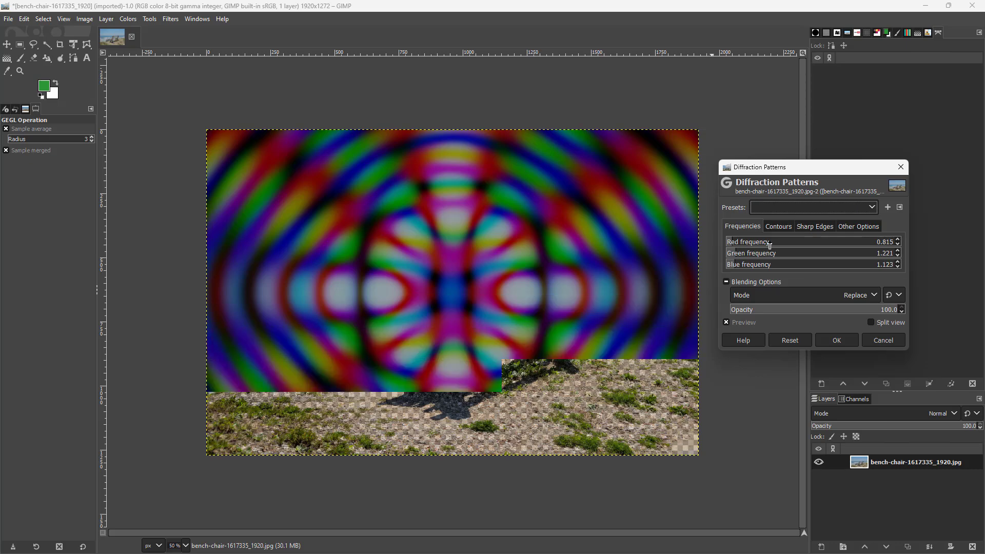
click(780, 243)
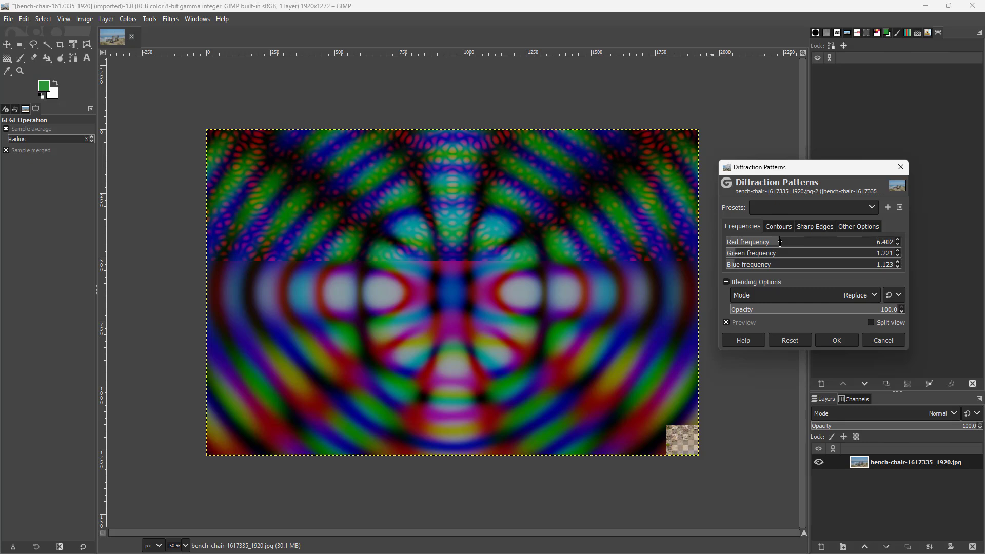
click(778, 226)
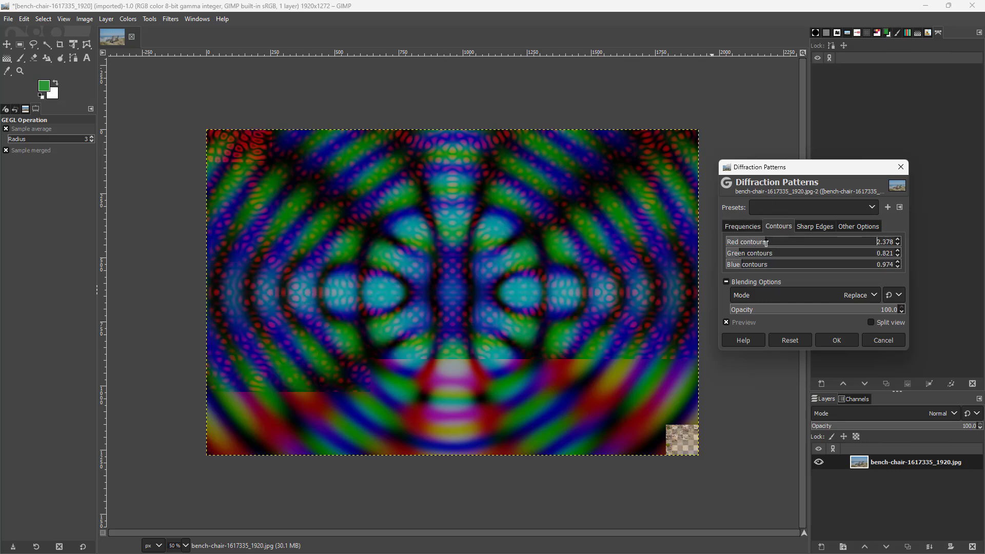
Try red sharp edges of 0.177 and a brightness of 0.296 for the diffraction pattern, and discard the filter.
click(815, 226)
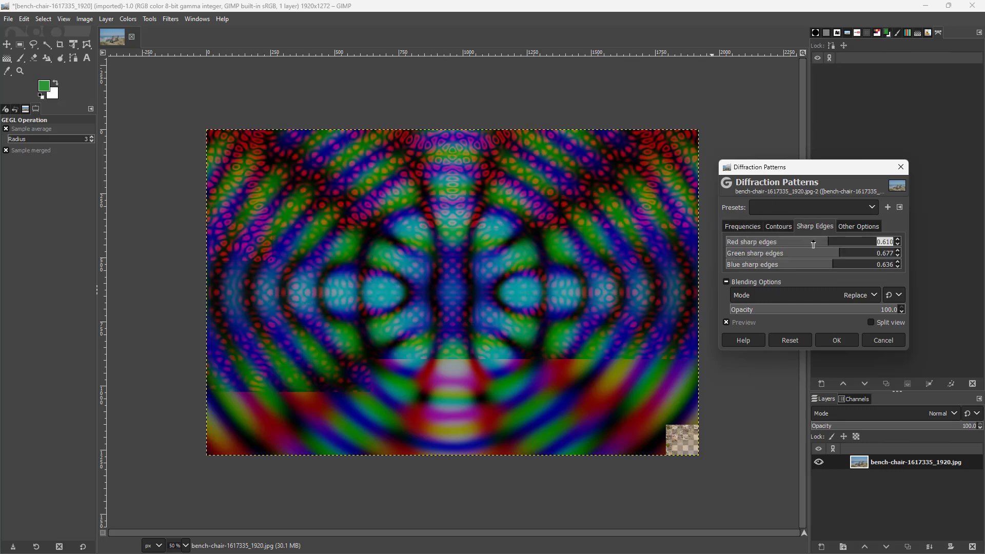
click(860, 242)
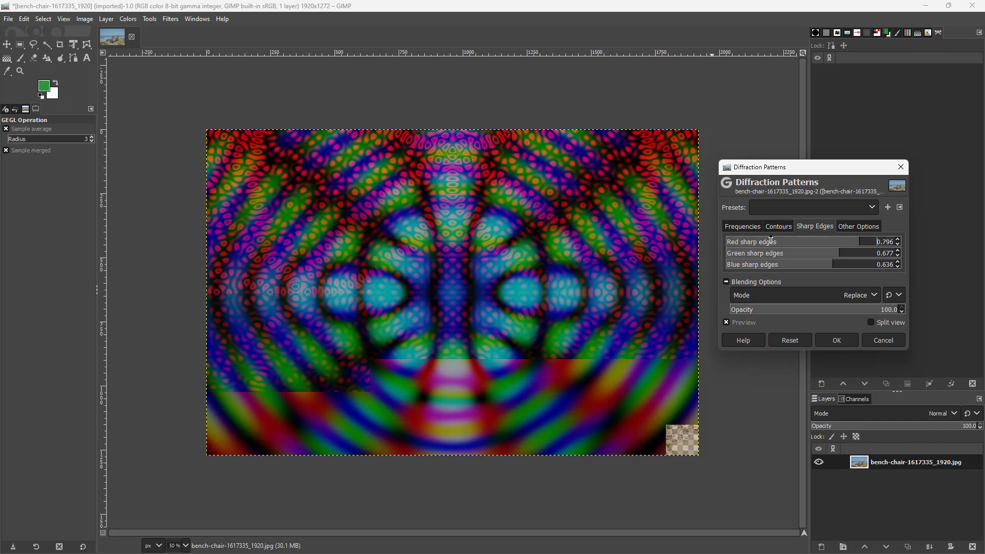
click(758, 242)
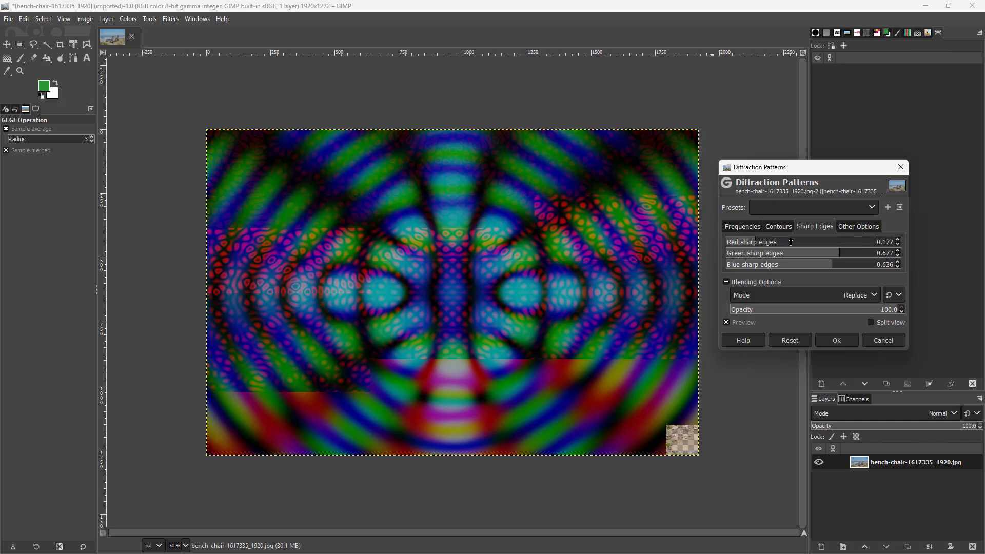
click(858, 226)
click(812, 242)
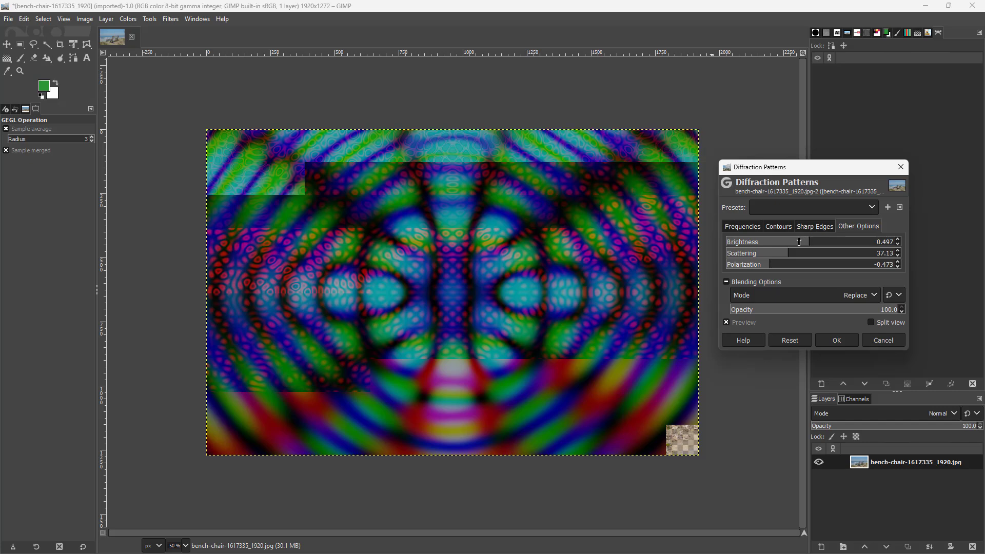
click(776, 242)
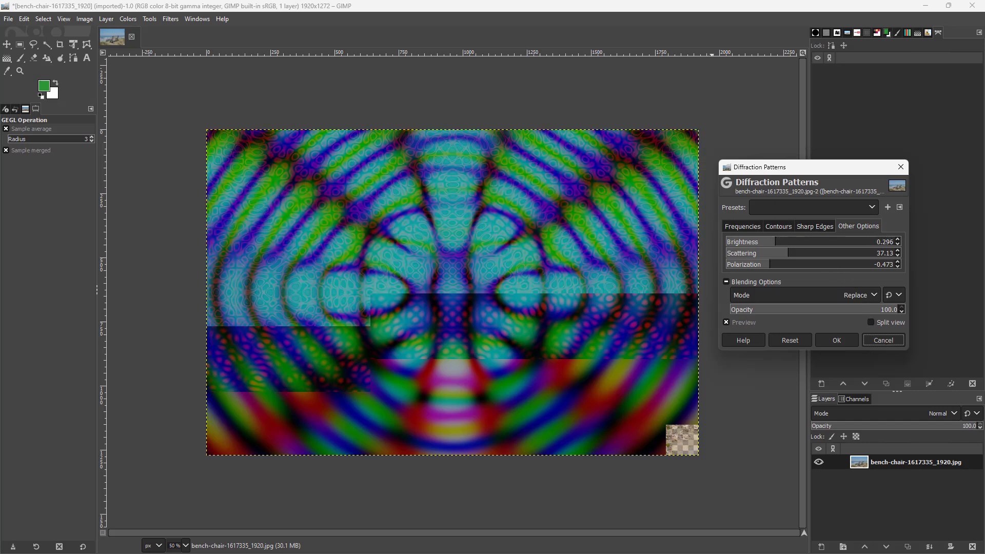
click(879, 337)
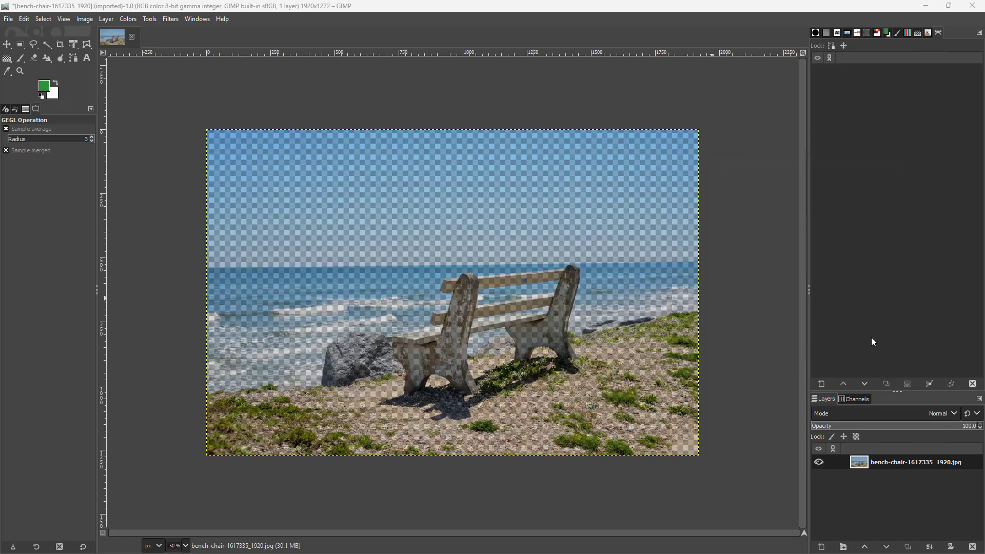
Start the Grid pattern filter on the photo and set its horizontal offset to 12.
click(171, 19)
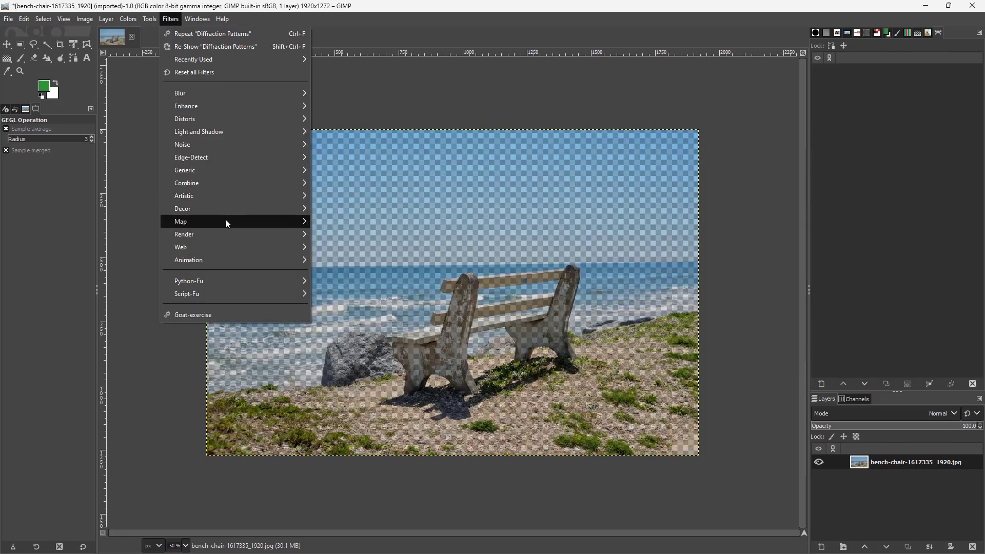
mouse_move(223, 226)
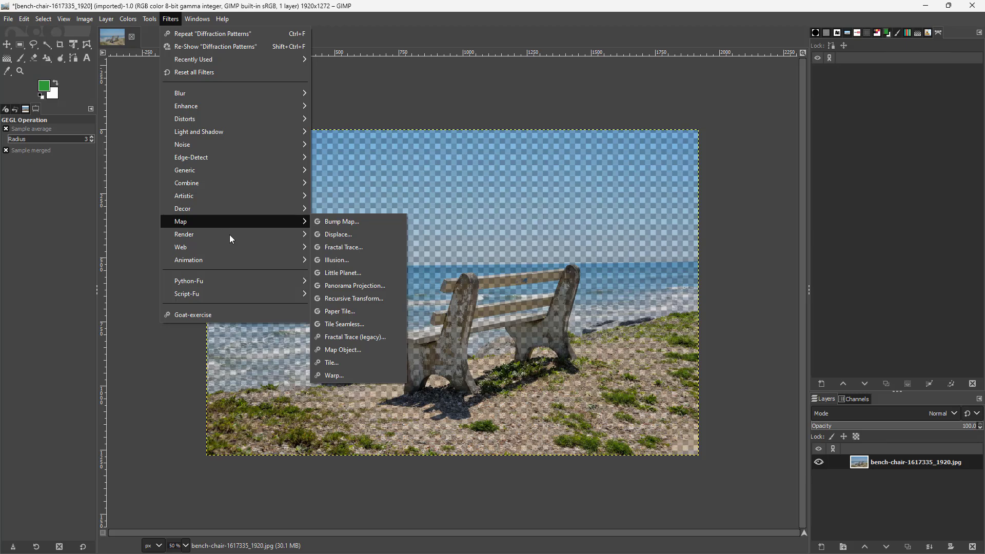
mouse_move(279, 235)
mouse_move(365, 260)
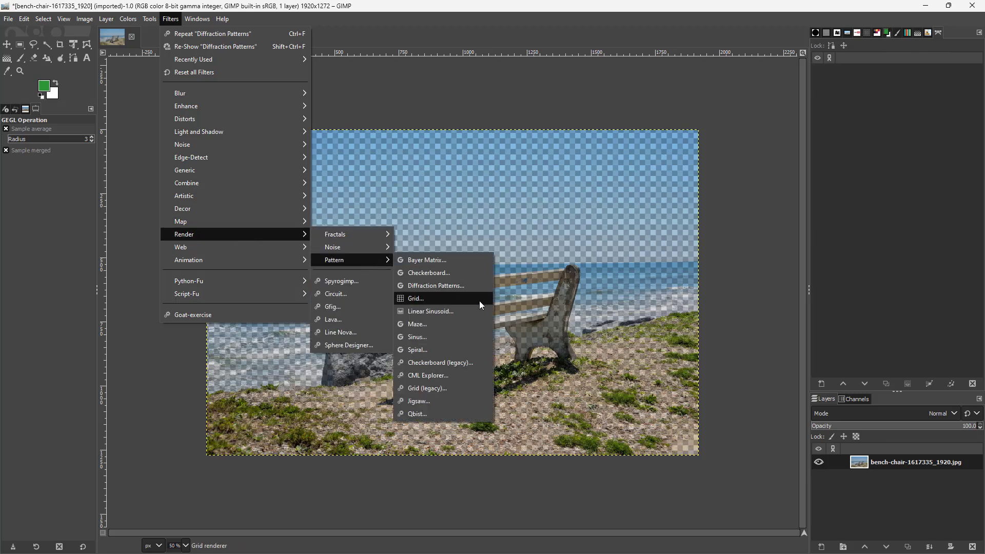
click(463, 301)
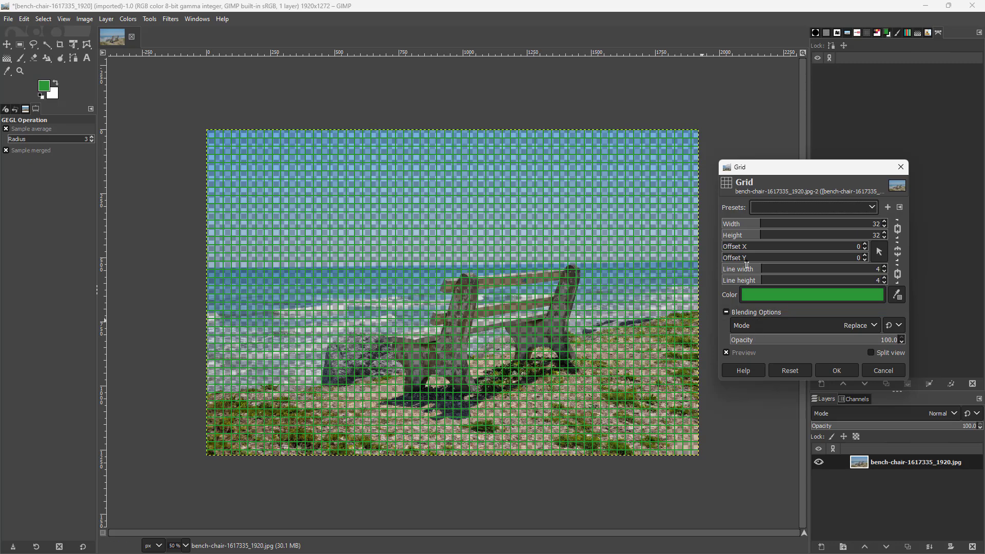
drag(746, 242, 749, 246)
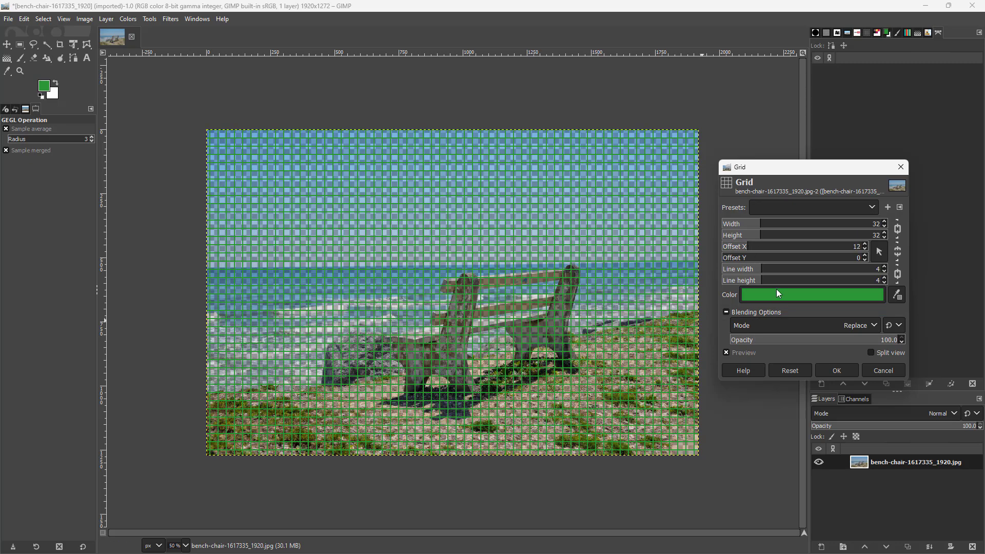
Change the grid line color to the crimson red ab3550.
click(857, 297)
click(849, 242)
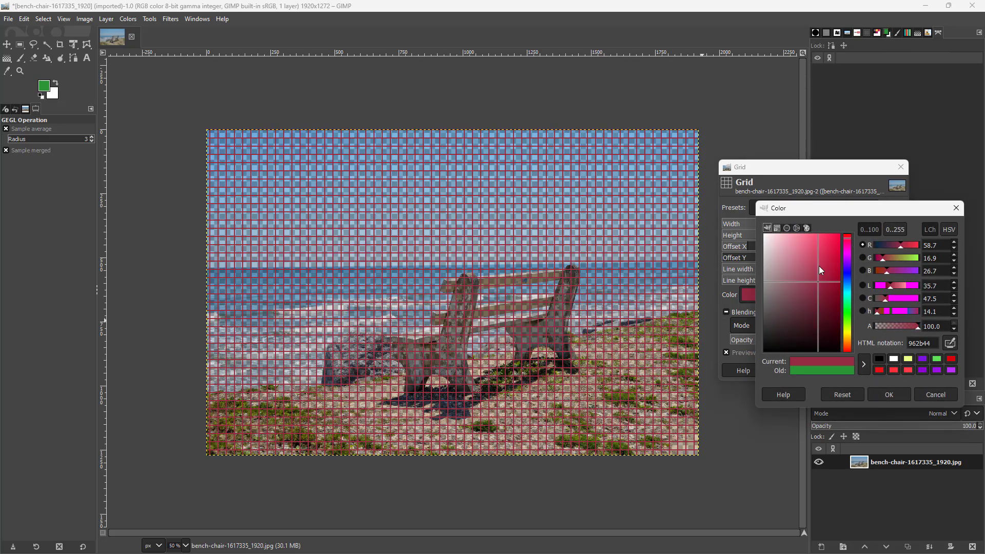
click(817, 273)
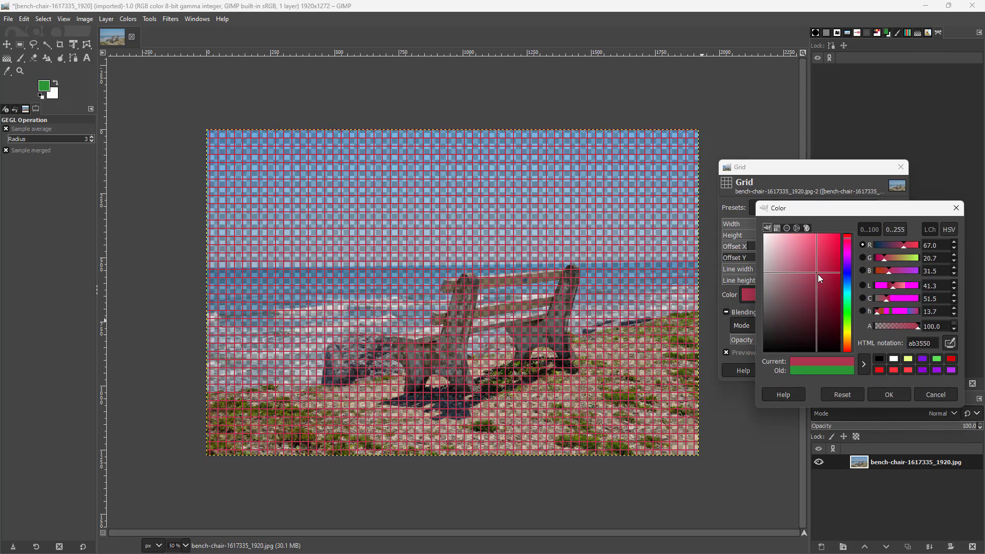
click(889, 394)
Set the grid's blending mode to Multiply and apply the Grid filter to the photo.
click(856, 328)
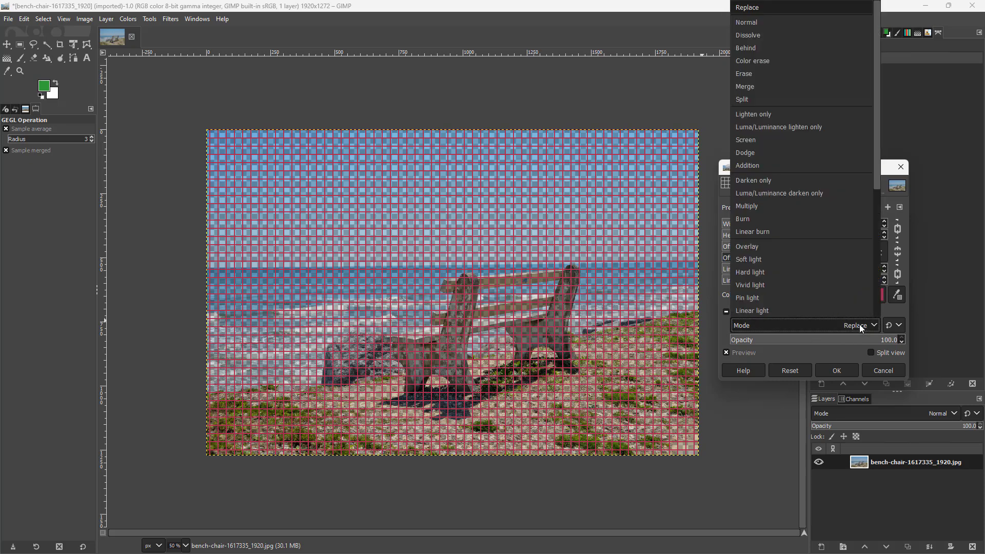
click(863, 333)
click(870, 328)
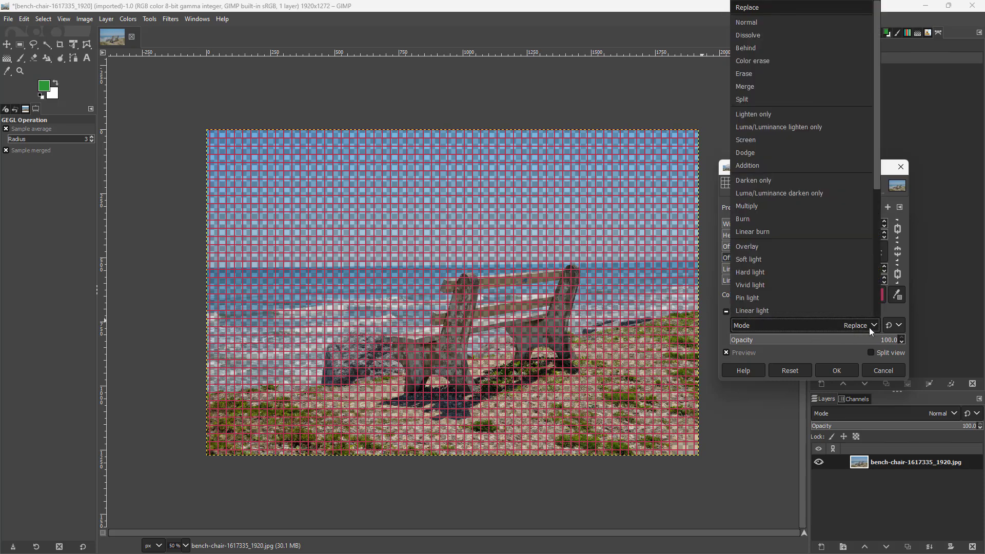
click(784, 206)
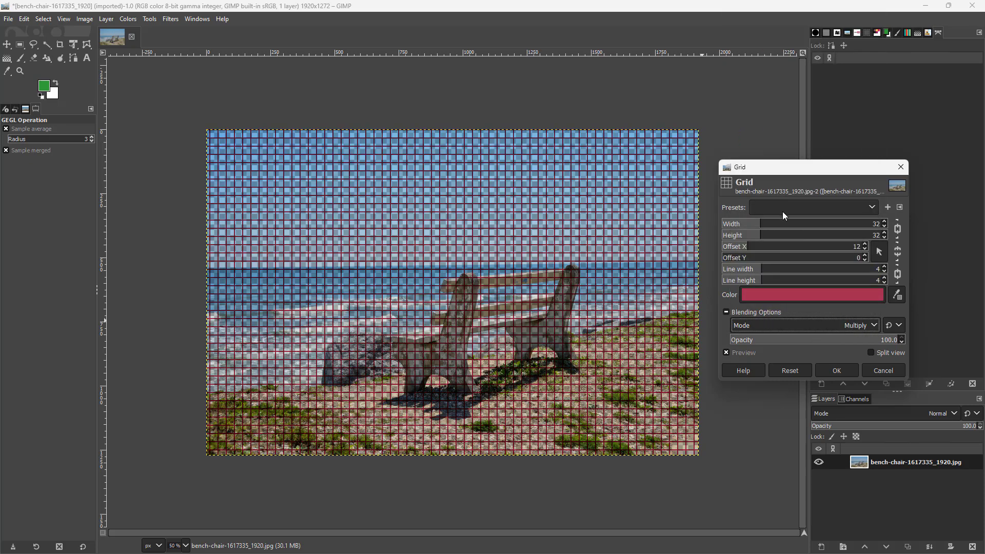
click(836, 370)
Try the Linear Sinusoid pattern filter with periods of 47.07, amplitudes of -0.490, angle 127.40, offset -0.192 and exponent 0.267, and discard it.
click(169, 21)
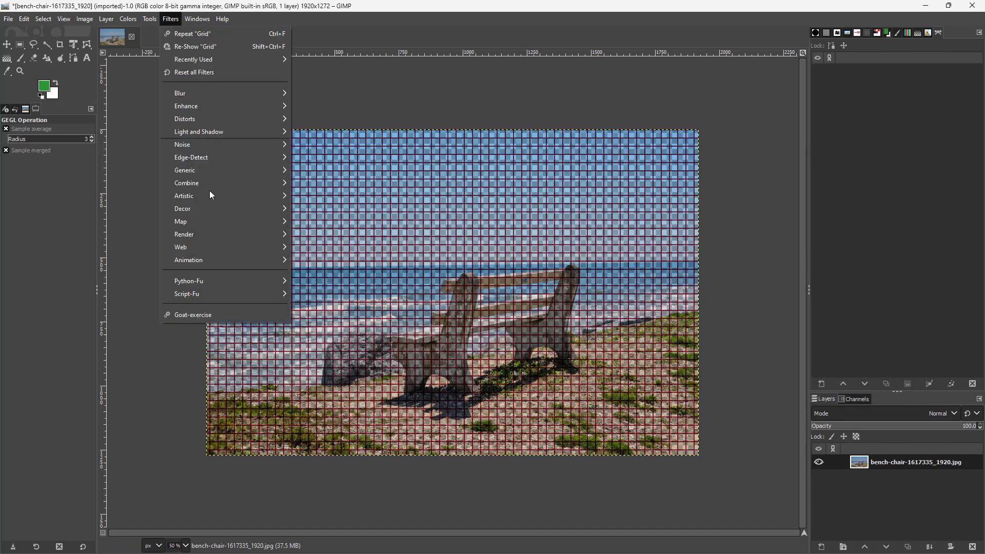
mouse_move(239, 235)
mouse_move(358, 261)
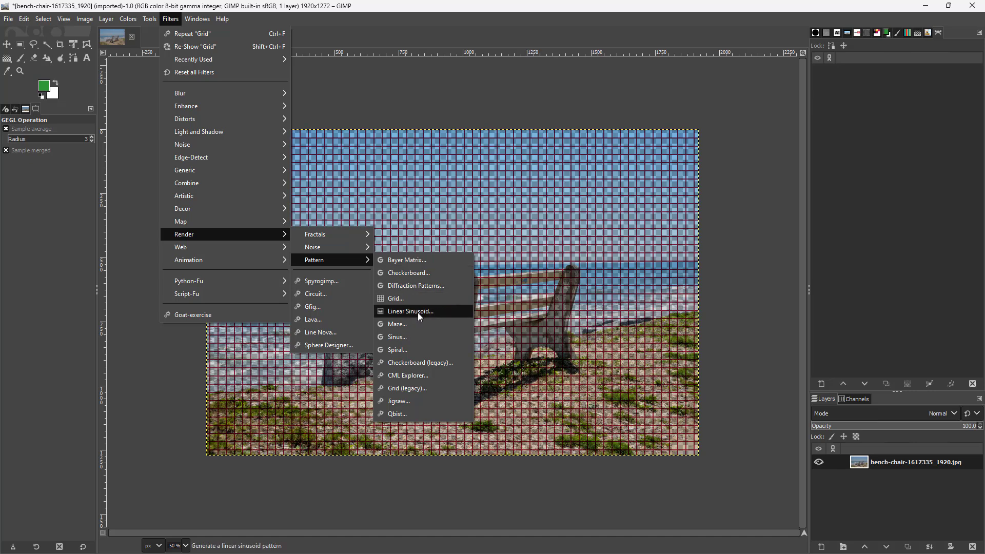
click(454, 312)
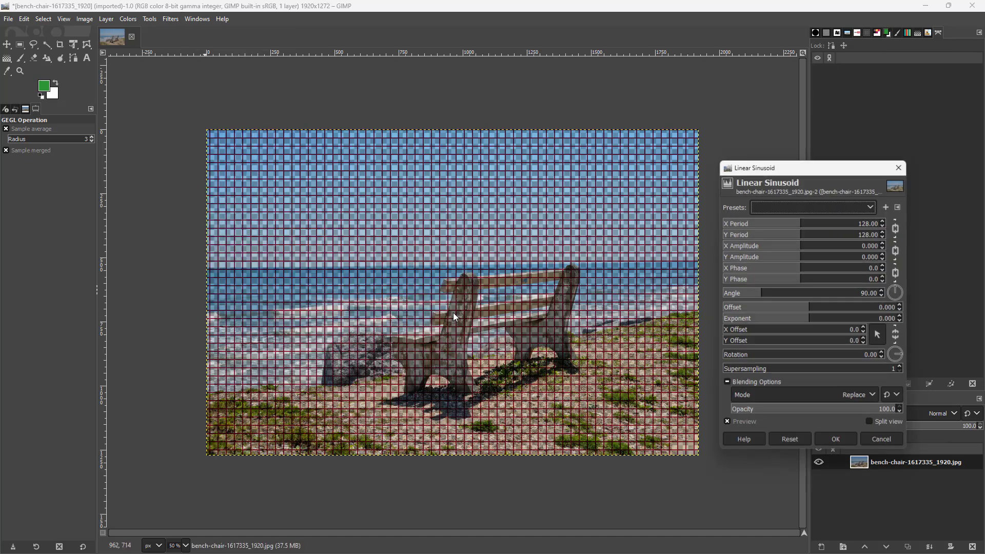
drag(780, 224, 782, 260)
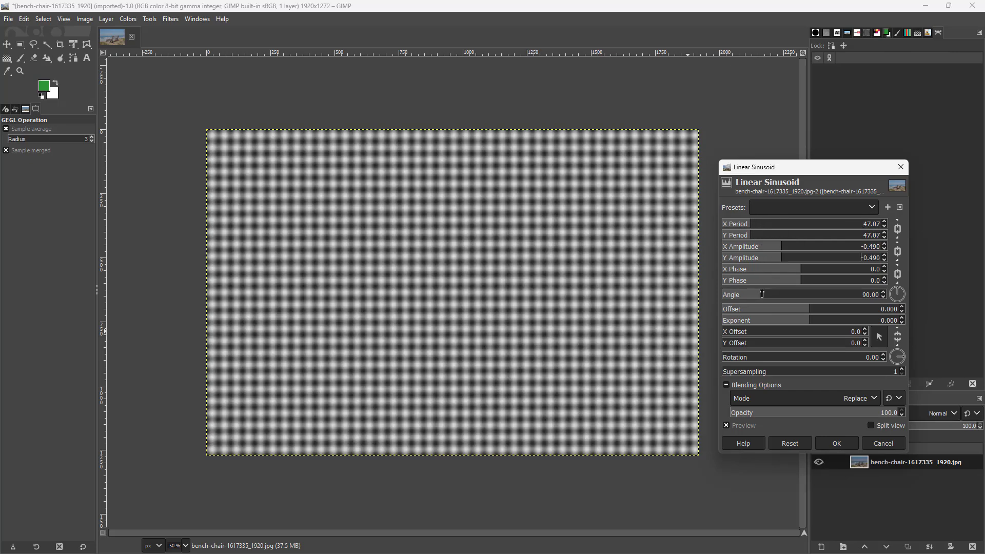
drag(762, 294, 821, 323)
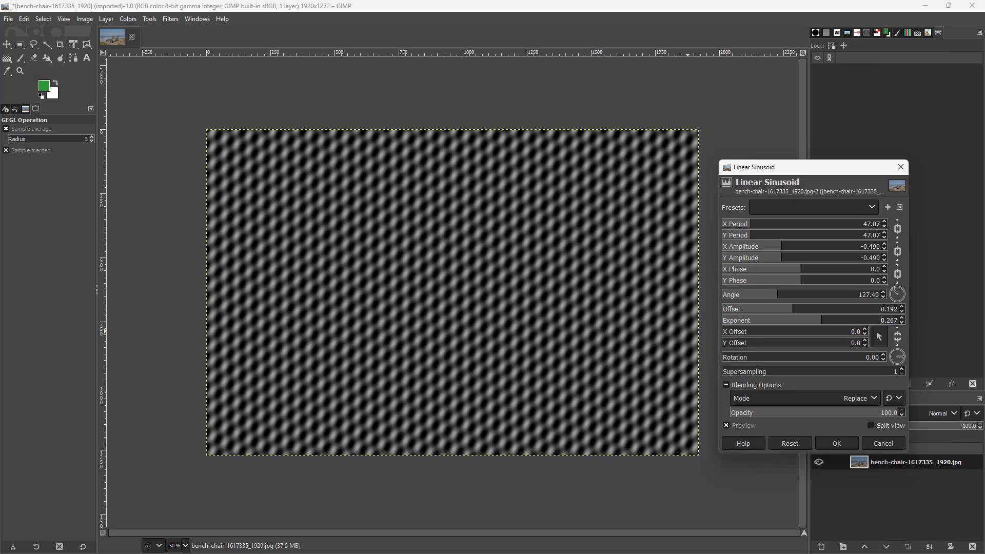
click(899, 444)
Start the Maze pattern filter with a width and height of 26 and a random seed of 5.
click(169, 20)
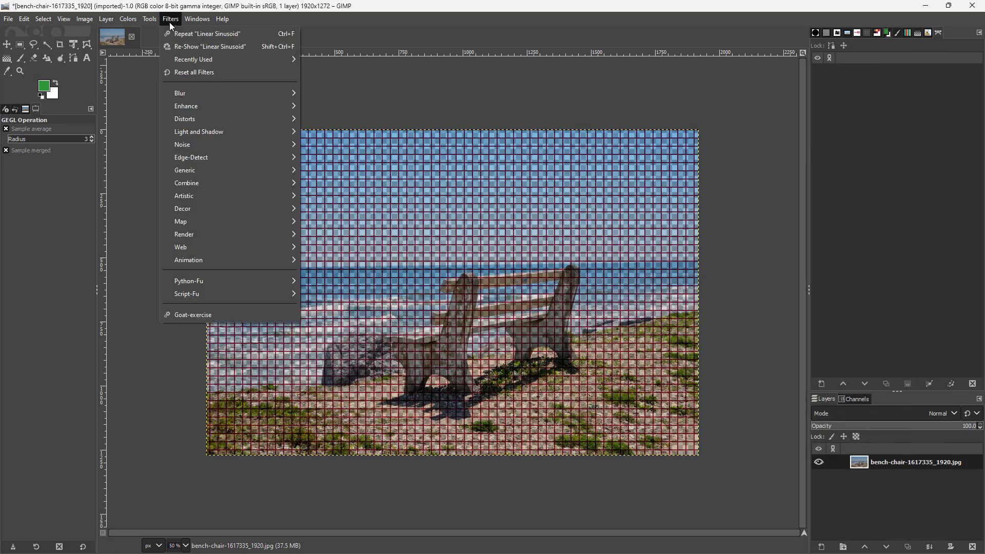
mouse_move(222, 199)
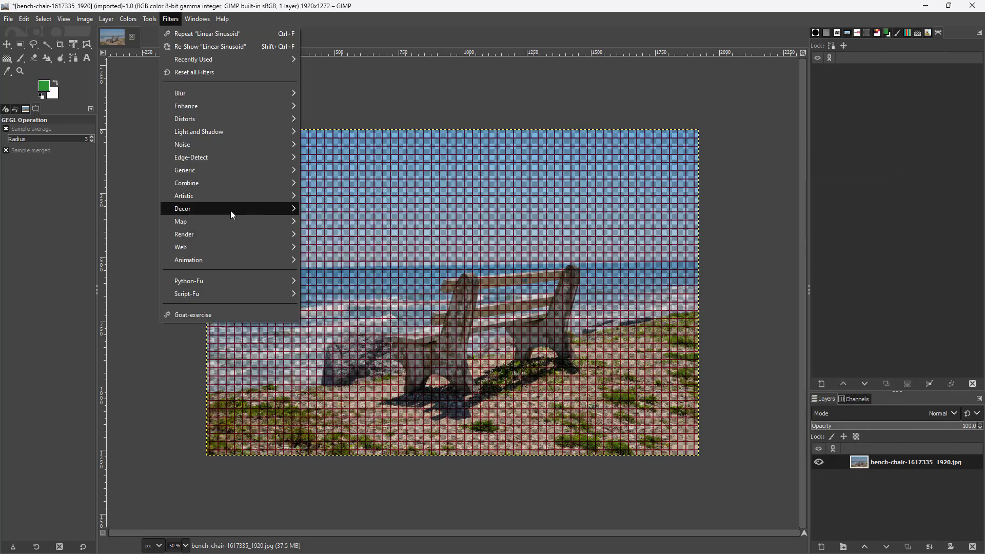
mouse_move(225, 231)
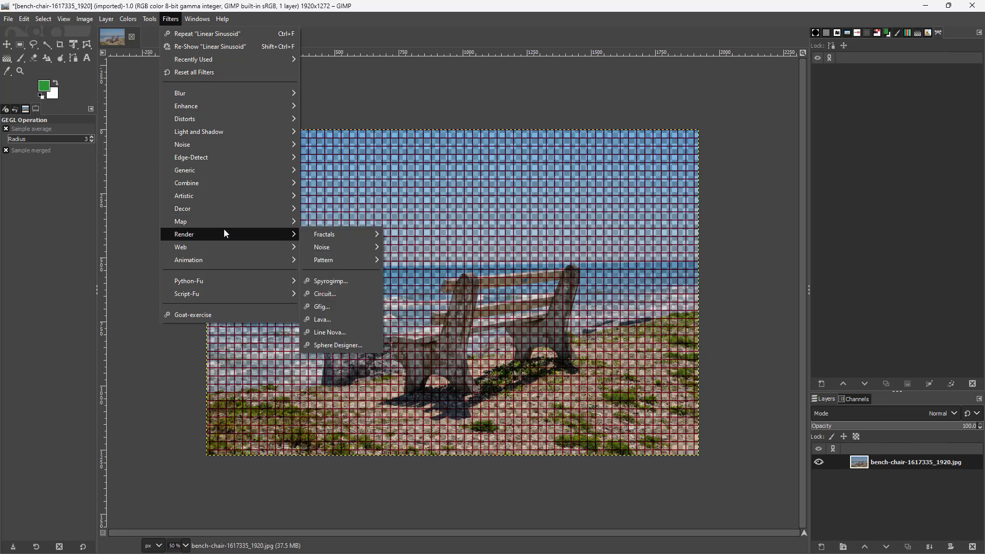
mouse_move(337, 260)
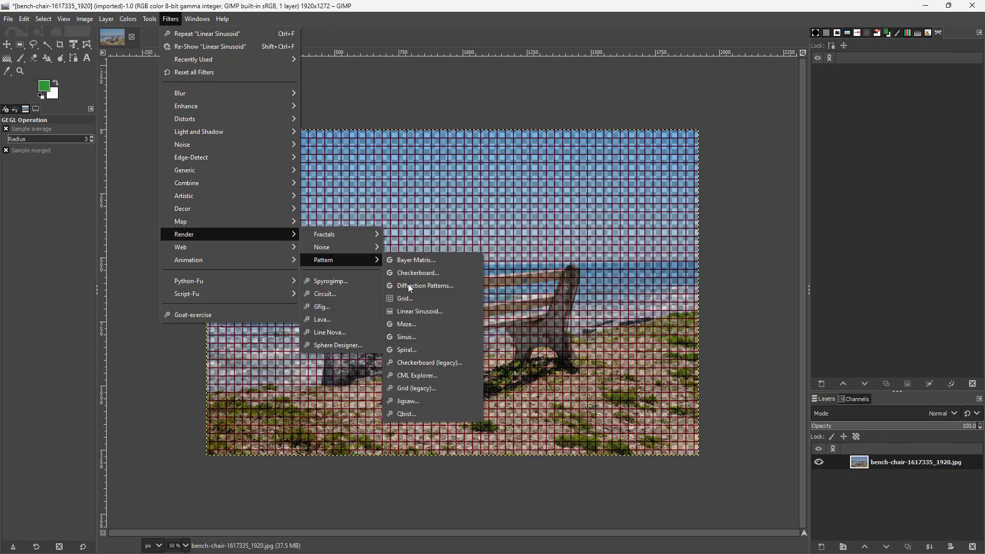
click(448, 329)
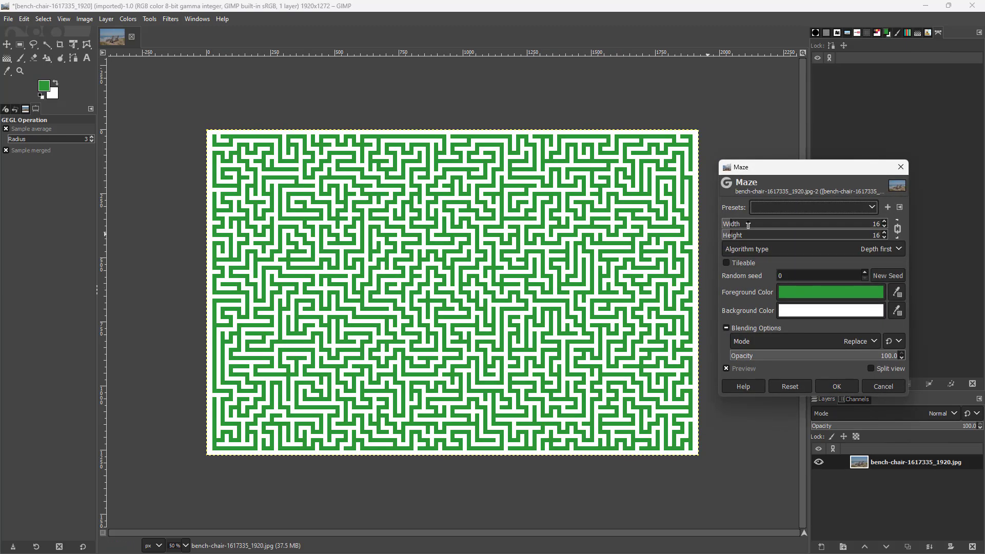
drag(750, 224, 737, 237)
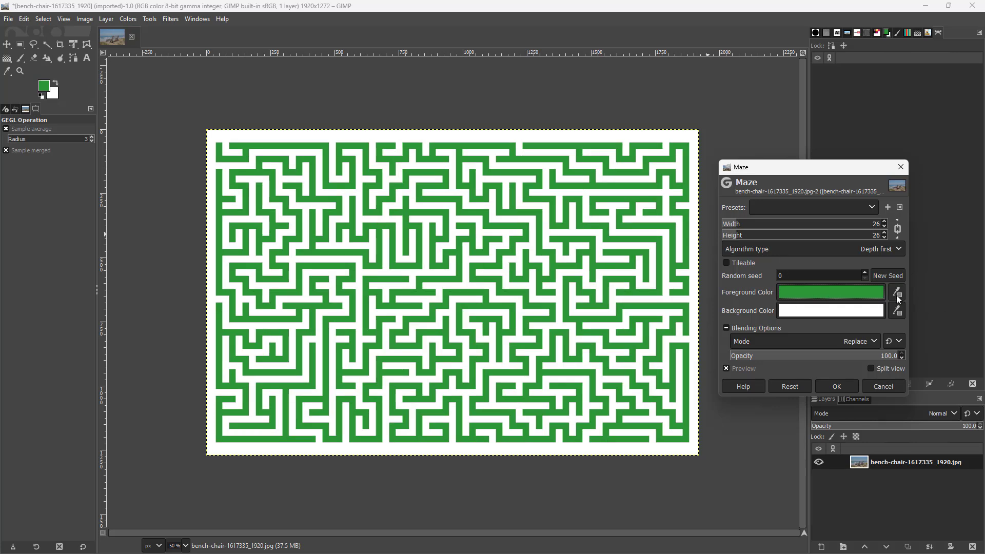
scroll(862, 270, up, 5)
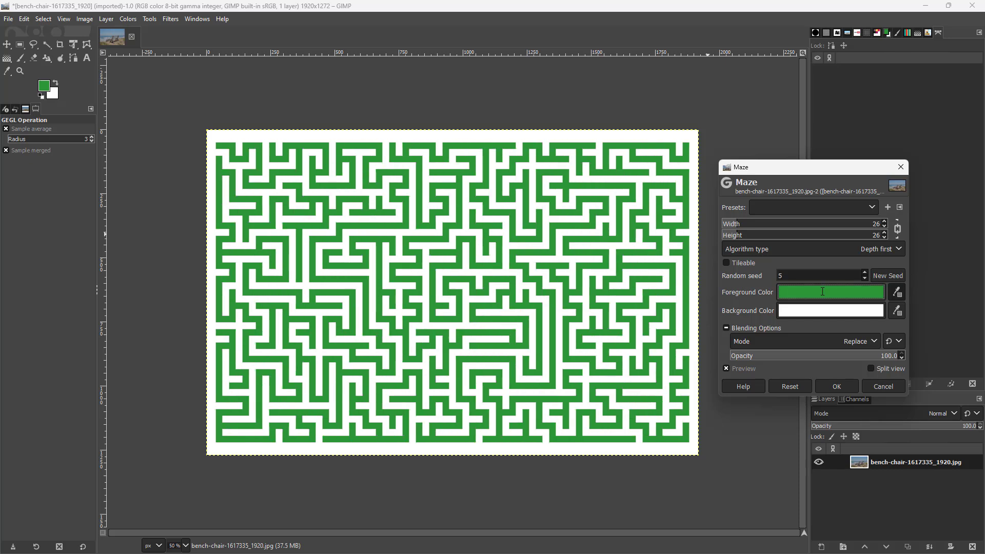
Set the maze's foreground color to the pink cc216d and apply the Maze filter.
click(871, 294)
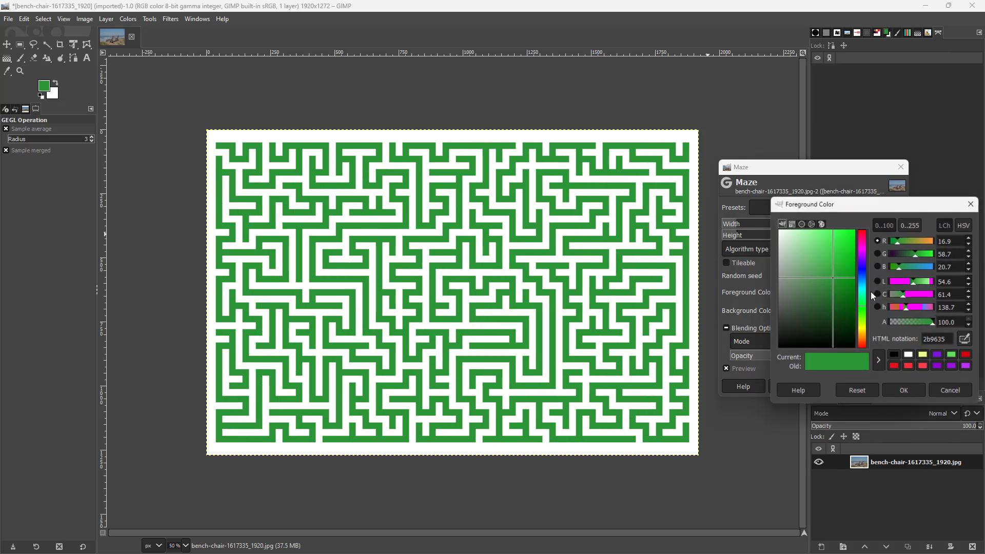
click(862, 238)
click(842, 253)
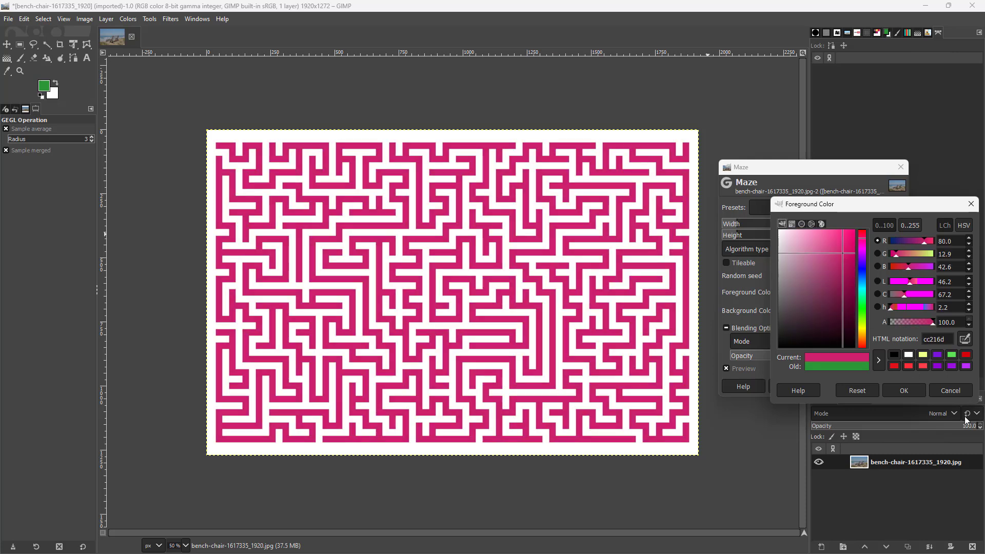
click(904, 391)
click(841, 388)
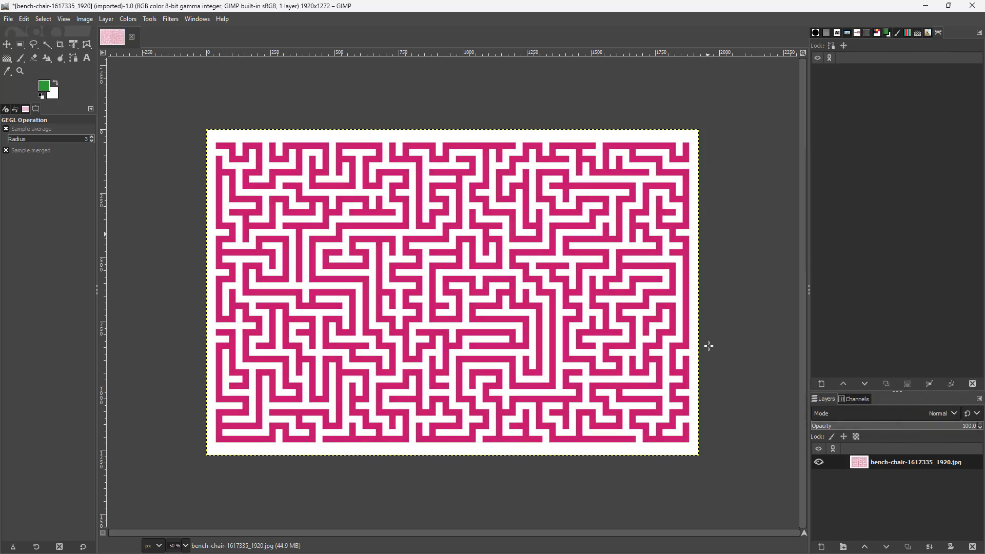
Try the Sinus pattern filter with a random seed of 3 and X and Y scales of 29.35, and discard it.
click(170, 19)
mouse_move(247, 224)
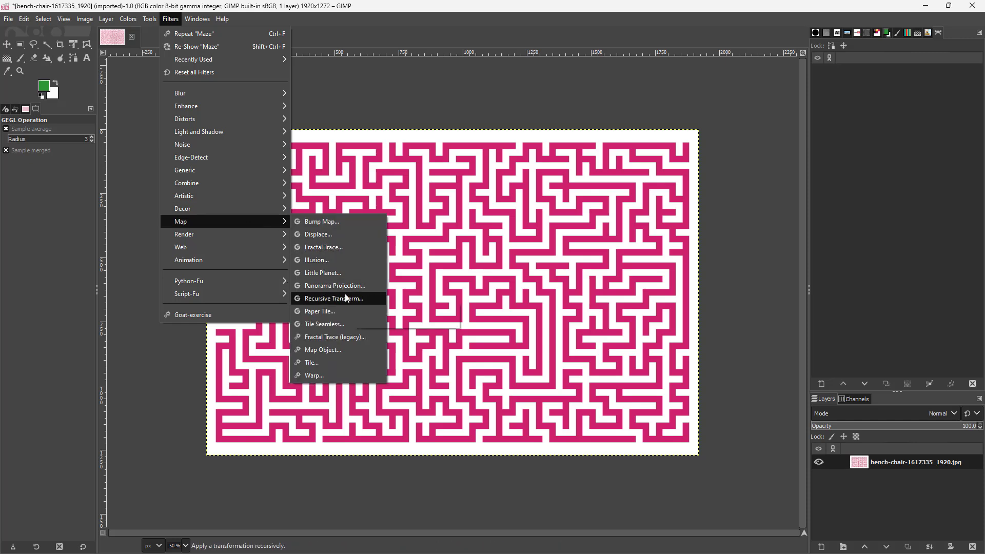
mouse_move(322, 258)
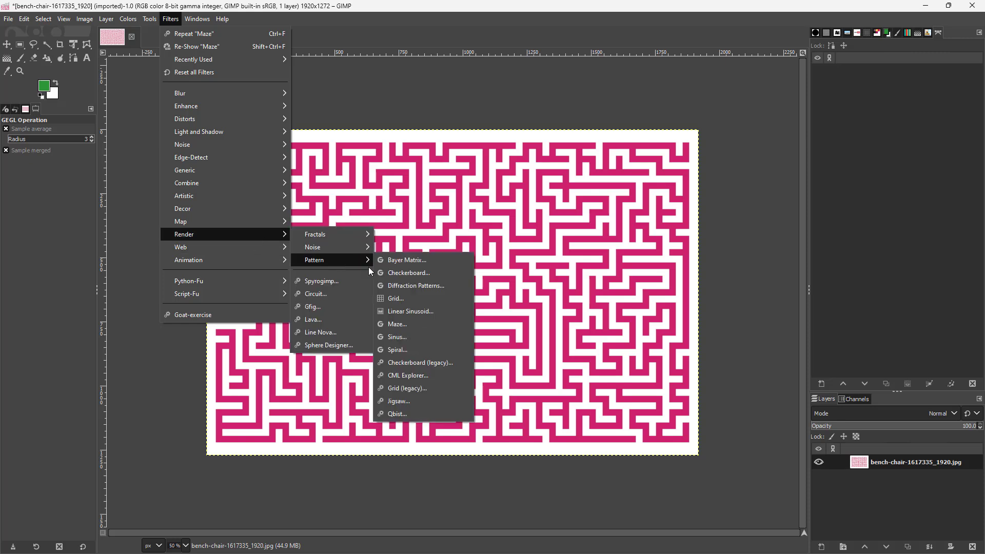
click(439, 338)
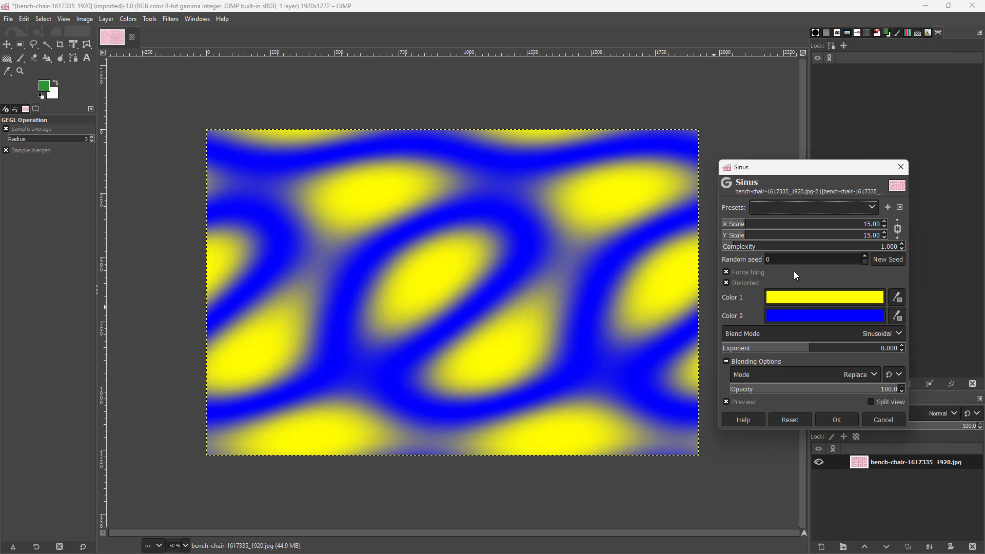
click(865, 256)
click(865, 256)
click(864, 256)
click(761, 222)
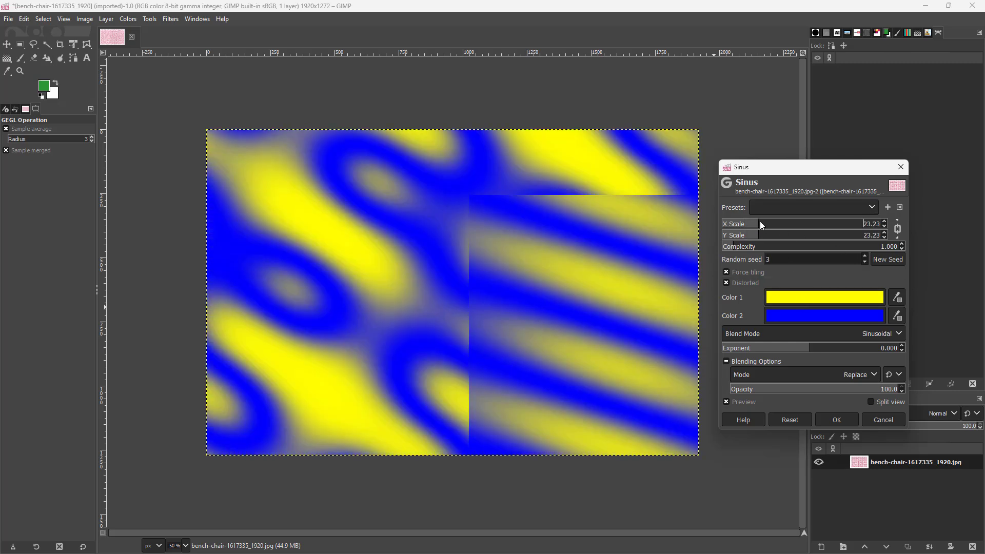
drag(757, 231, 830, 237)
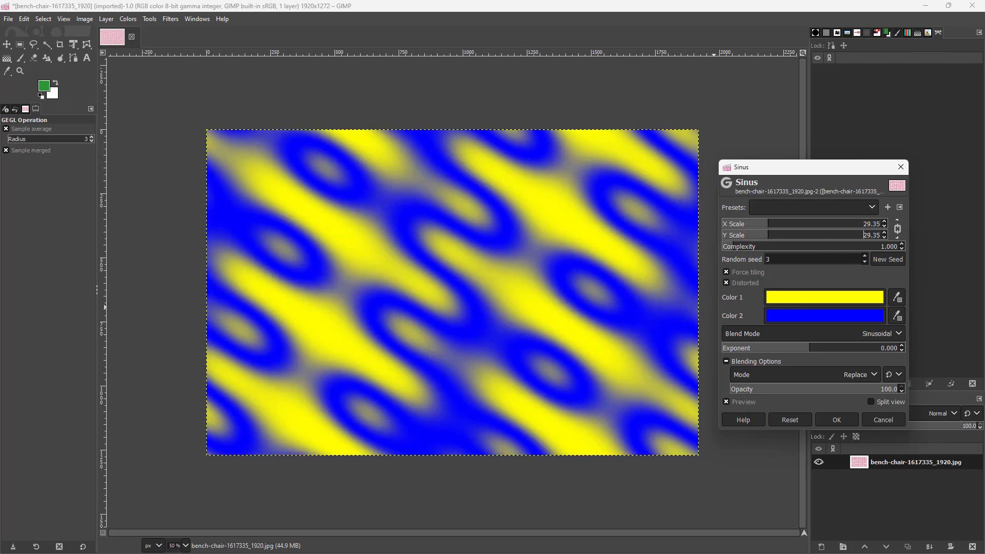
click(902, 167)
Try the Spiral pattern filter centered at X 0.707, Y 0.531 with radius 130.92, balance -0.011 and rotation 18.71, and discard it.
click(172, 19)
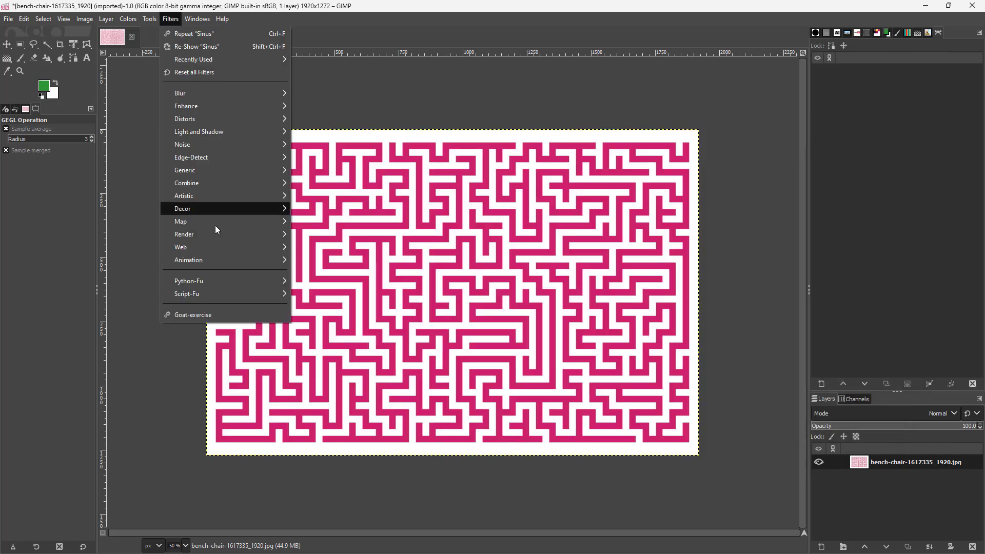
mouse_move(247, 229)
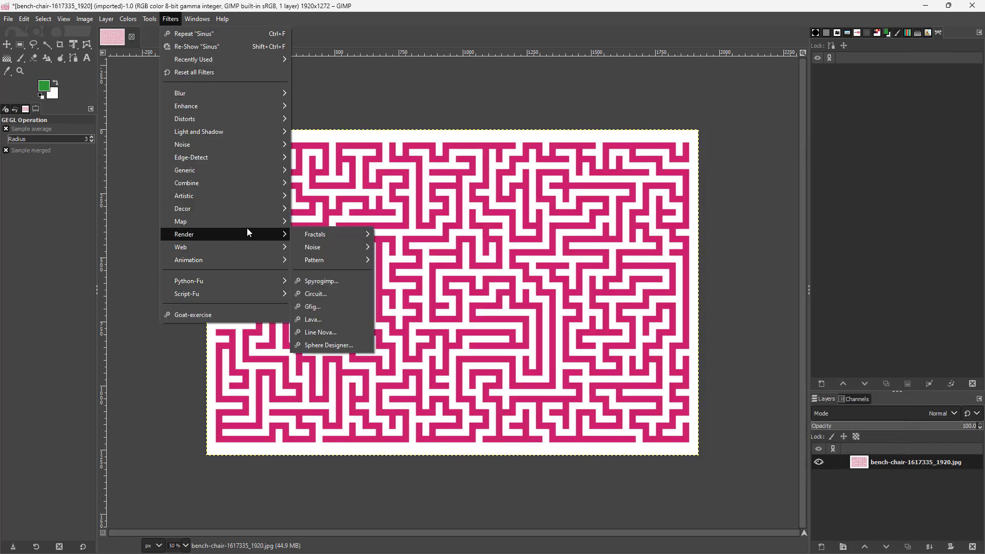
mouse_move(334, 260)
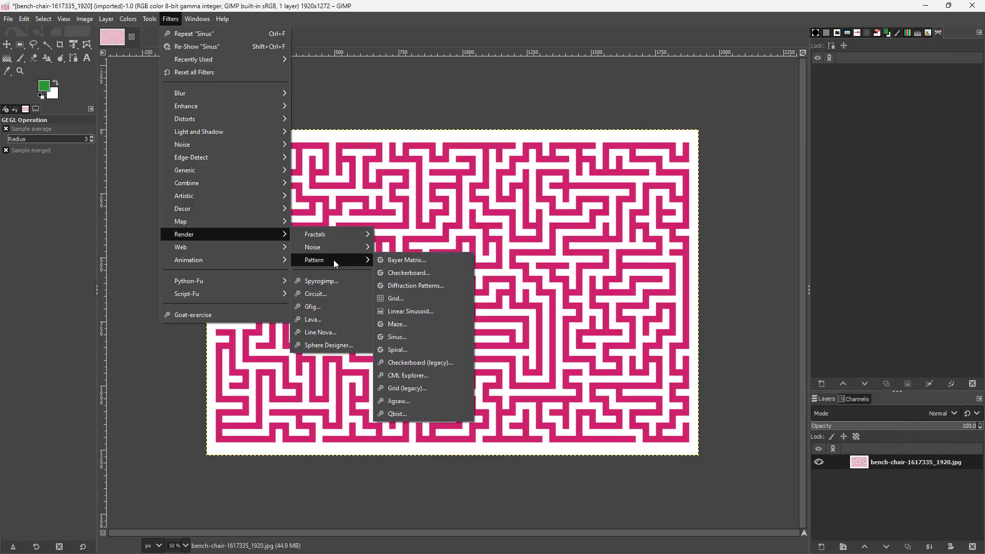
click(440, 349)
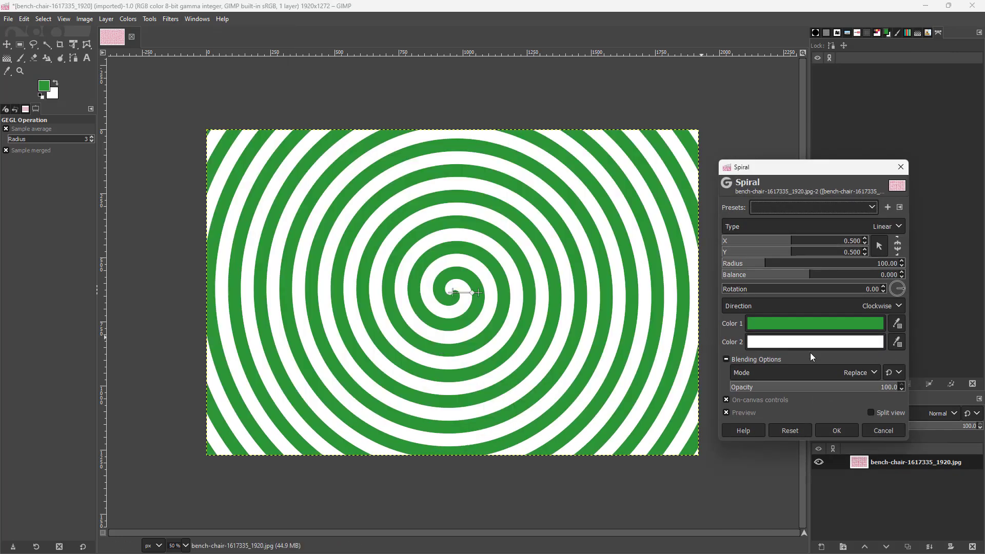
drag(451, 292, 555, 302)
mouse_move(586, 294)
mouse_down()
mouse_move(559, 301)
mouse_move(594, 298)
mouse_move(564, 300)
mouse_move(579, 295)
mouse_up()
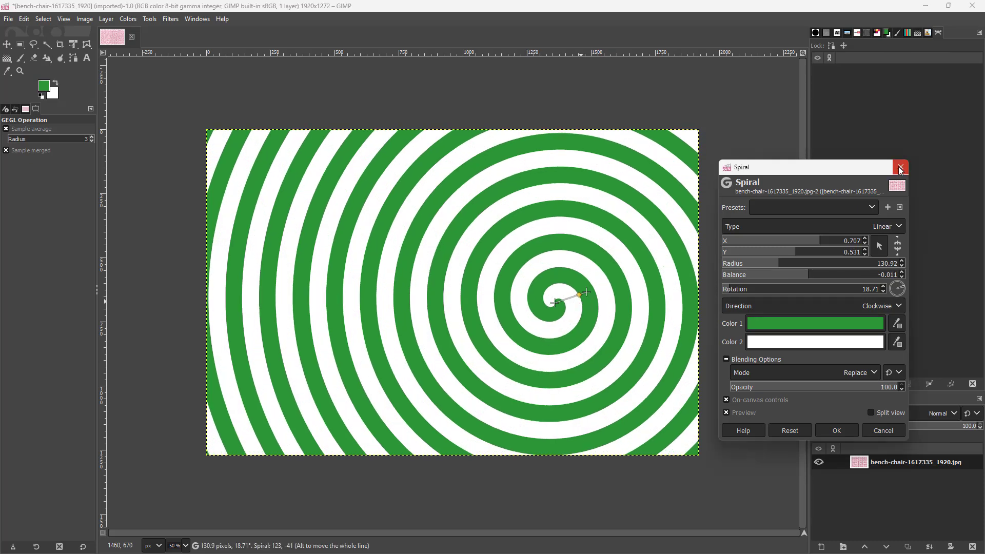
click(901, 167)
Apply the legacy Checkerboard pattern filter to the image with a size of 10 px.
click(171, 19)
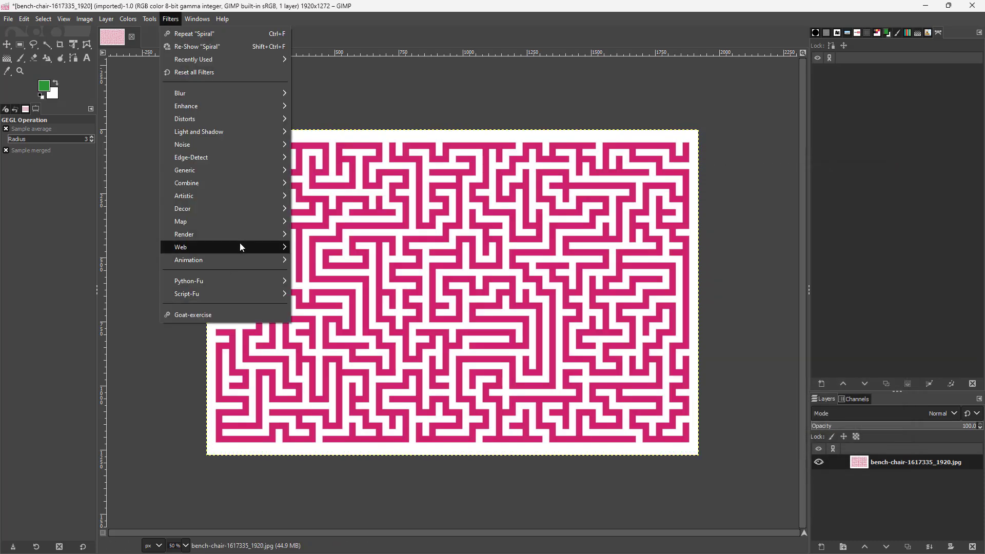
mouse_move(248, 234)
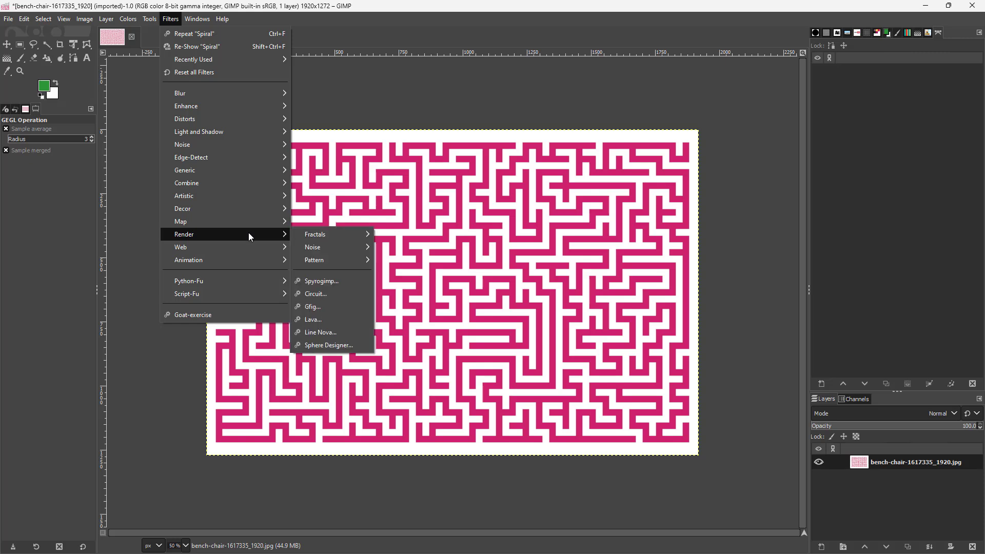
mouse_move(321, 261)
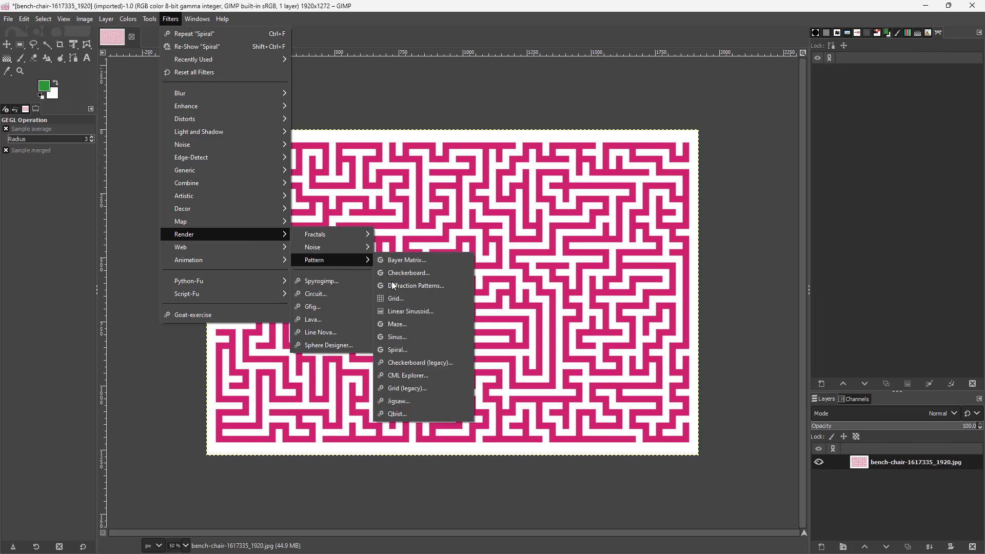
click(448, 364)
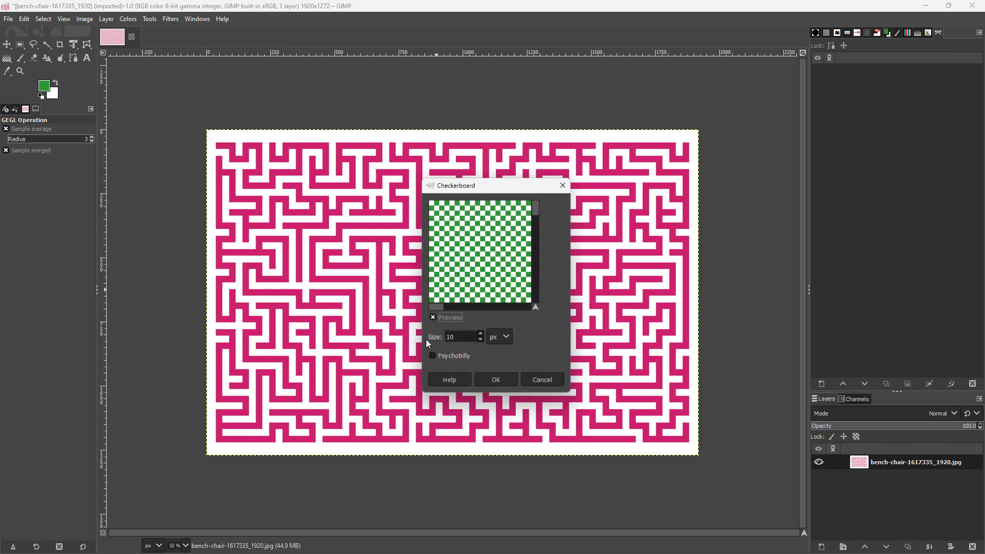
click(496, 381)
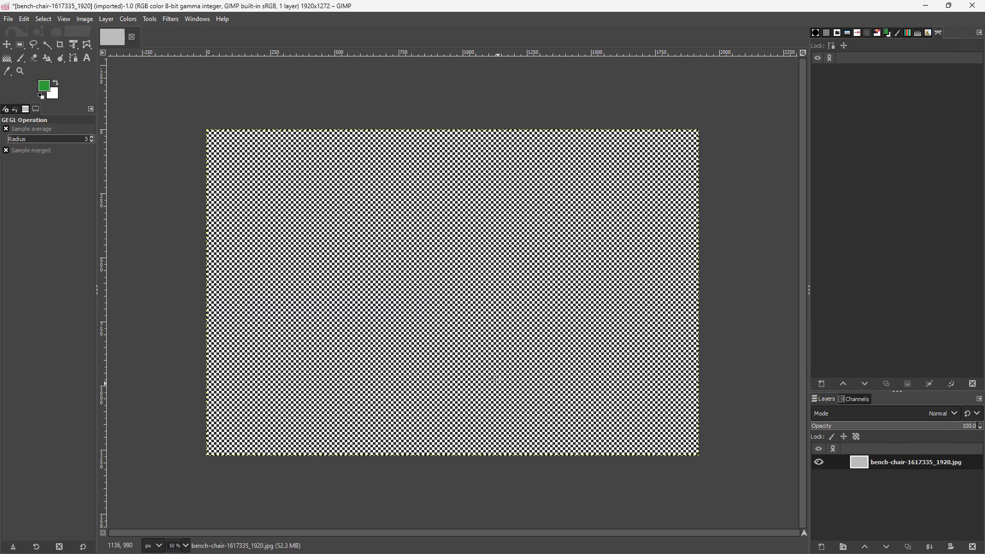
Apply the CML Explorer pattern filter to the image with the hue modulation rate set to 0.51.
click(175, 21)
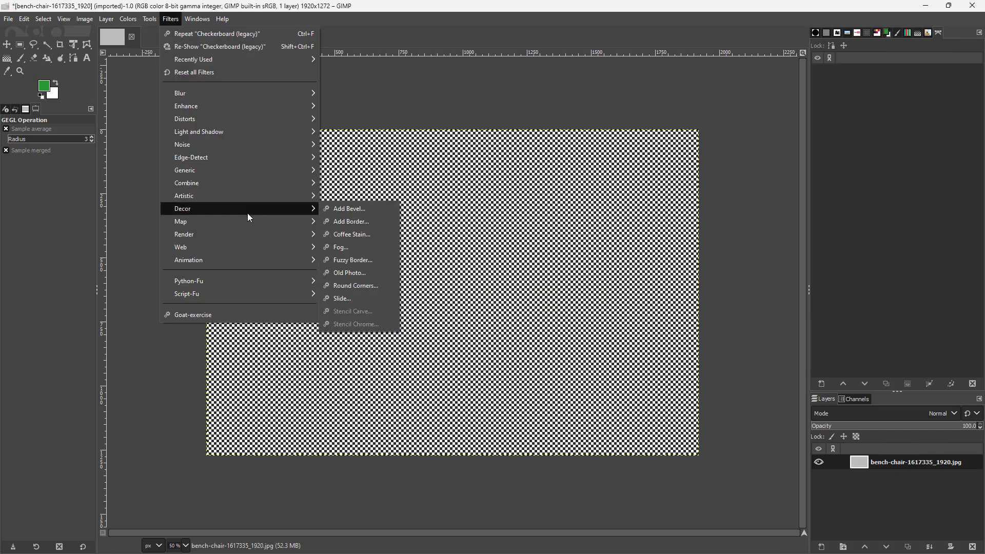
mouse_move(254, 237)
mouse_move(374, 262)
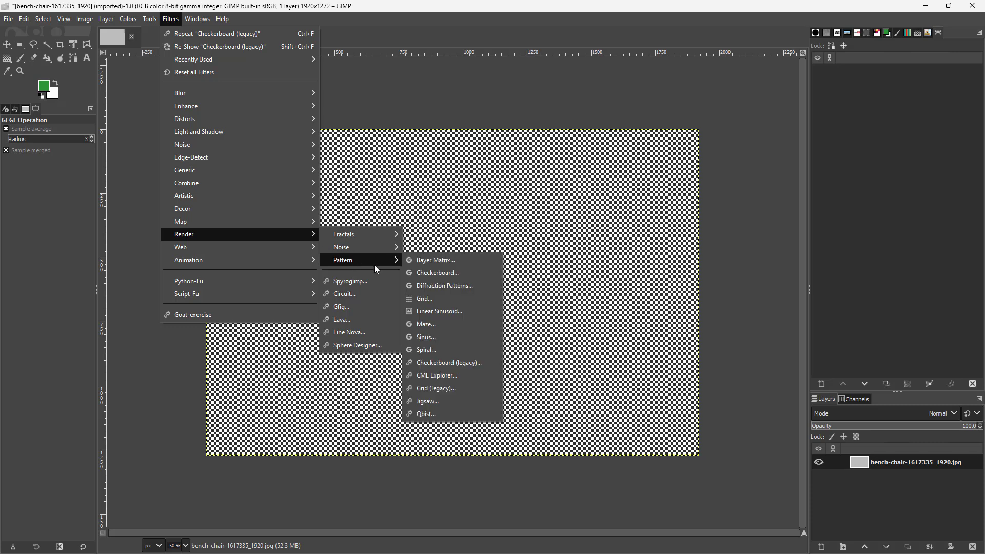
click(459, 374)
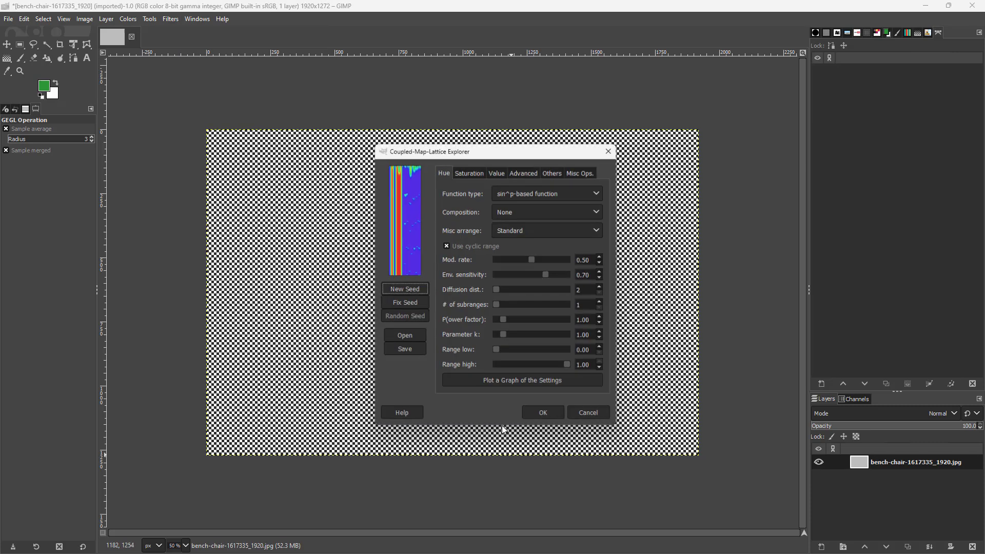
click(534, 260)
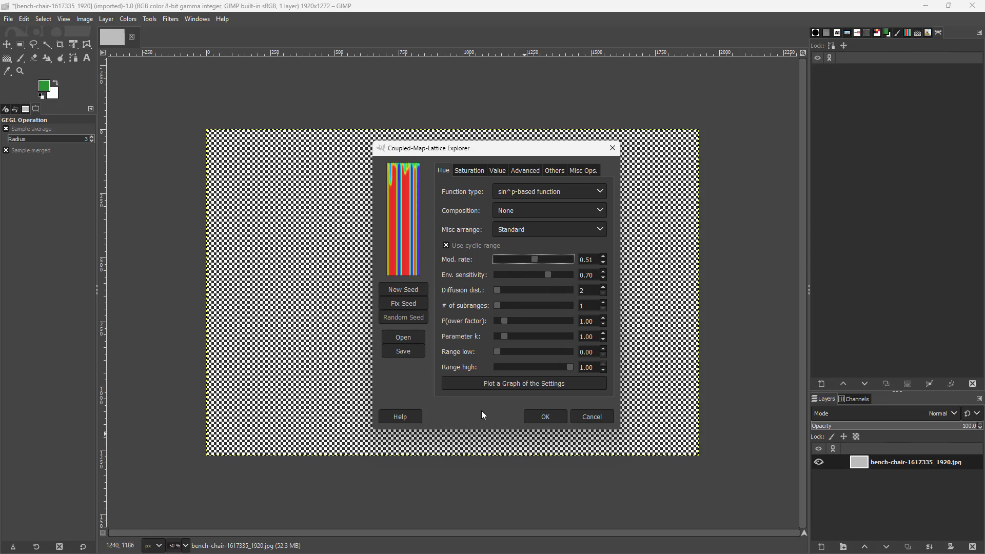
click(545, 416)
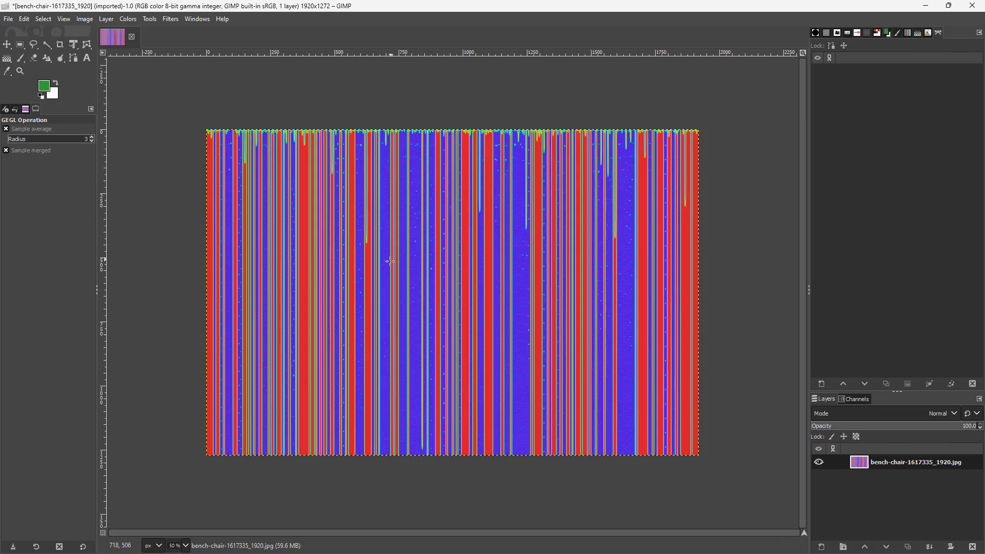
Apply the legacy Grid pattern filter with green lines 1 px wide, 16 px spacing and 8 px offset.
click(197, 19)
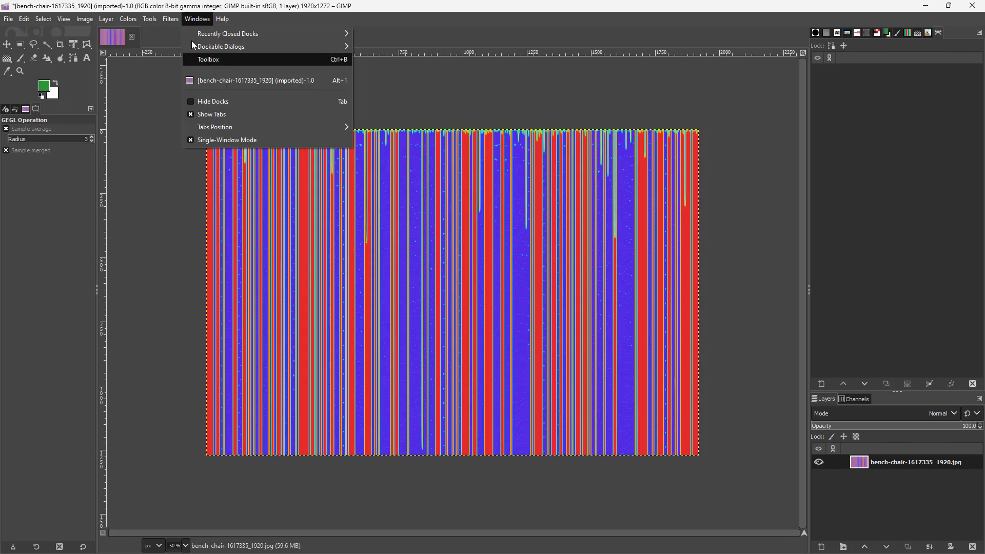
click(170, 19)
mouse_move(255, 237)
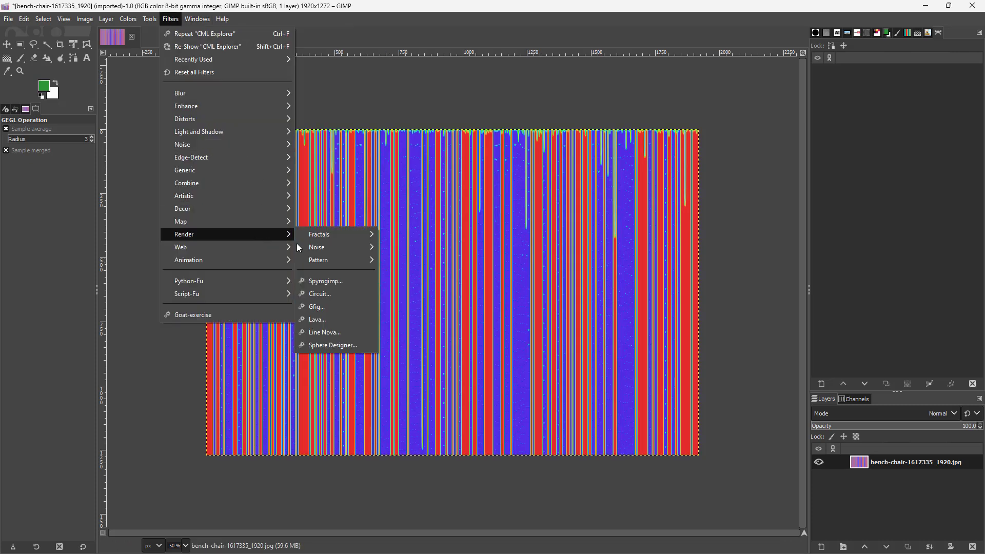
mouse_move(341, 263)
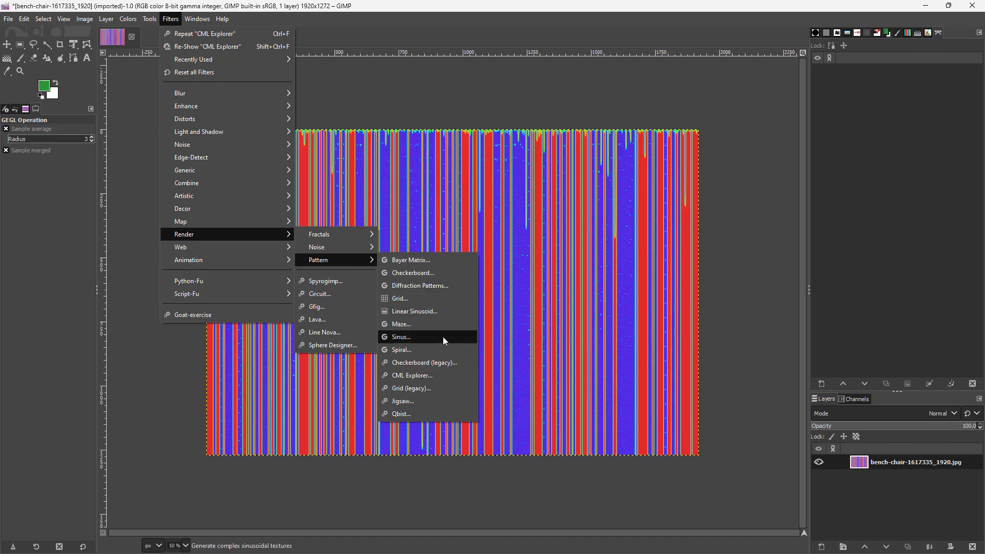
click(436, 388)
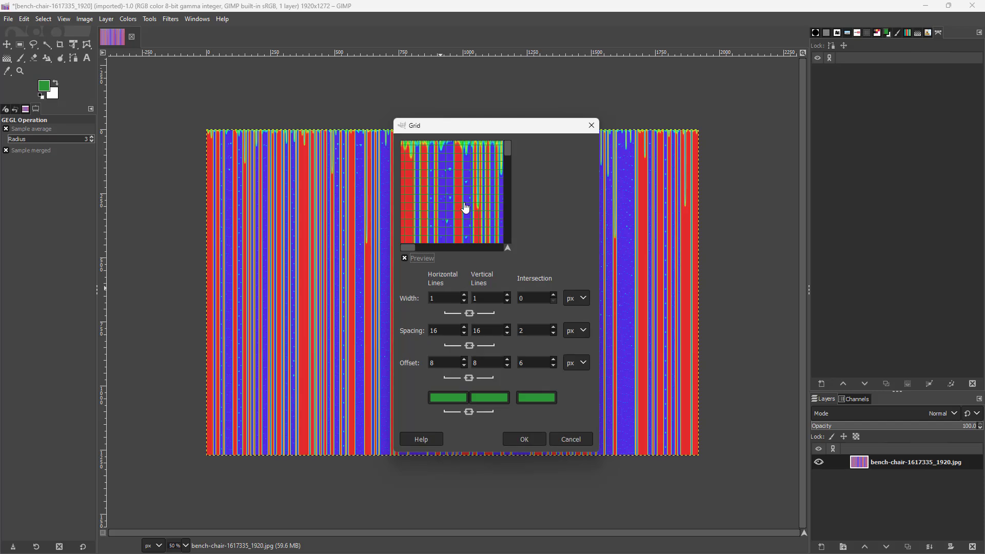
click(524, 439)
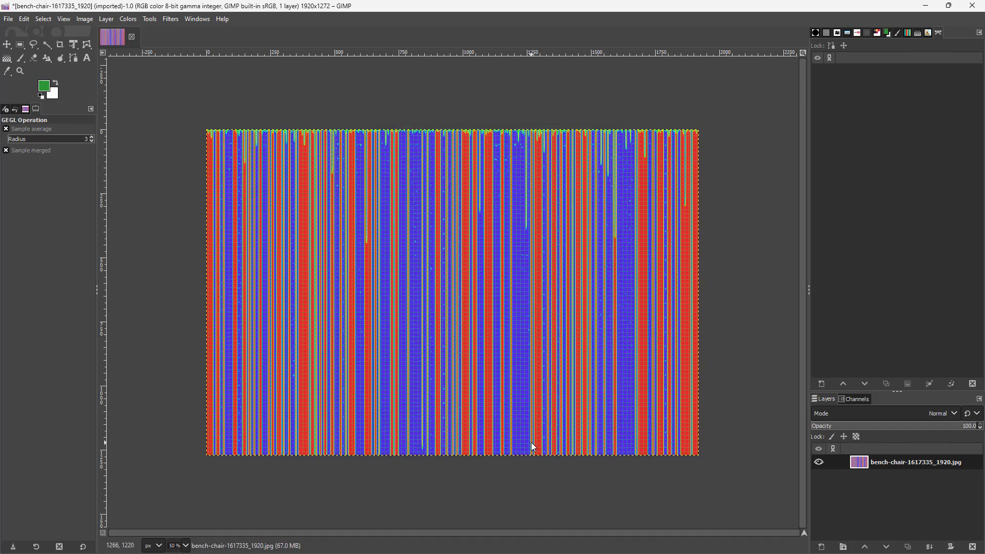
Apply the Jigsaw pattern filter with 8 horizontal and 5 vertical tiles and a bevel width of 3.
click(171, 19)
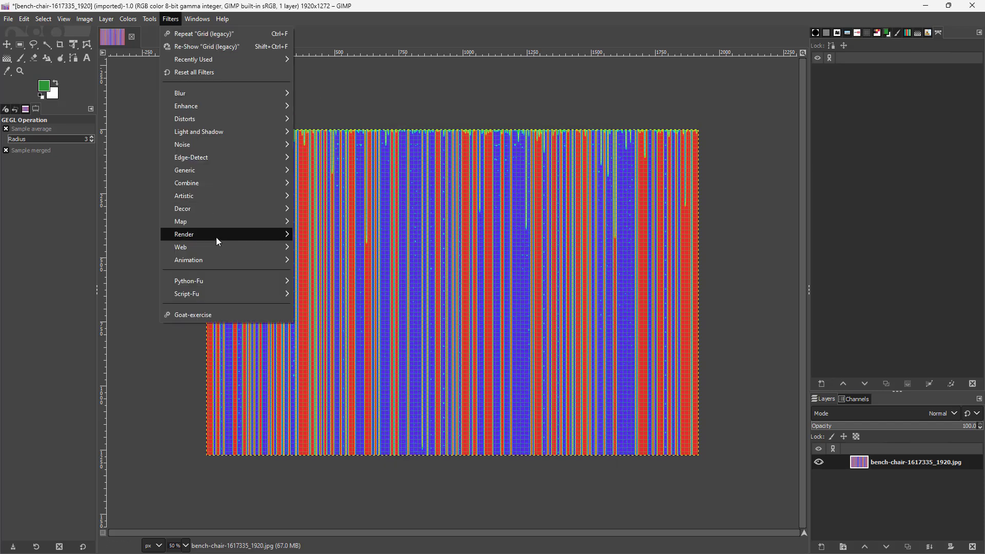
mouse_move(220, 234)
mouse_move(364, 261)
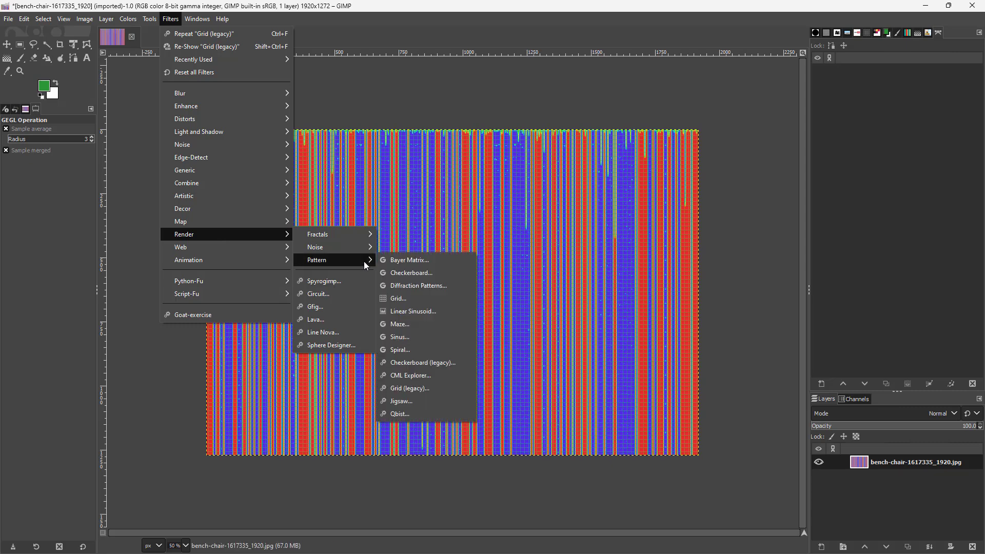
click(433, 405)
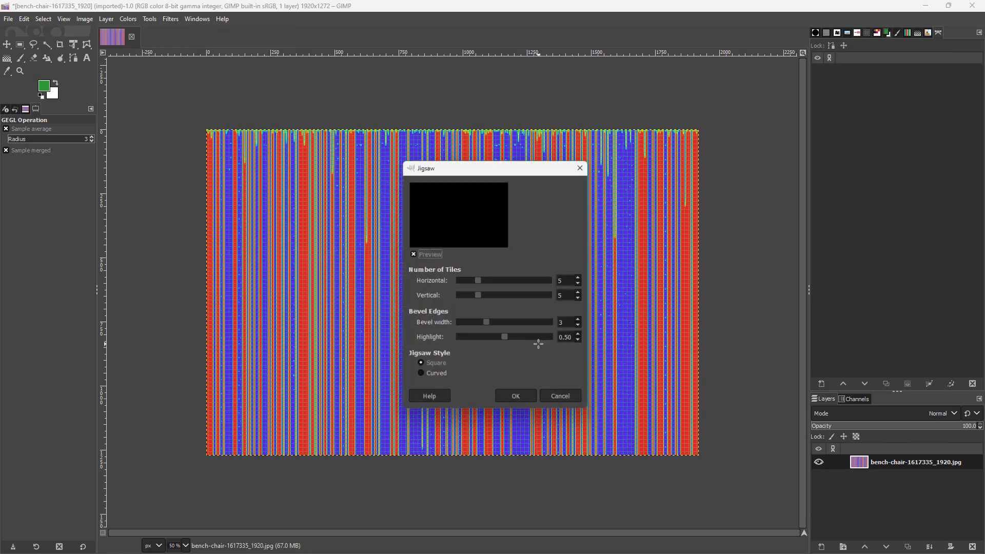
scroll(485, 282, up, 8)
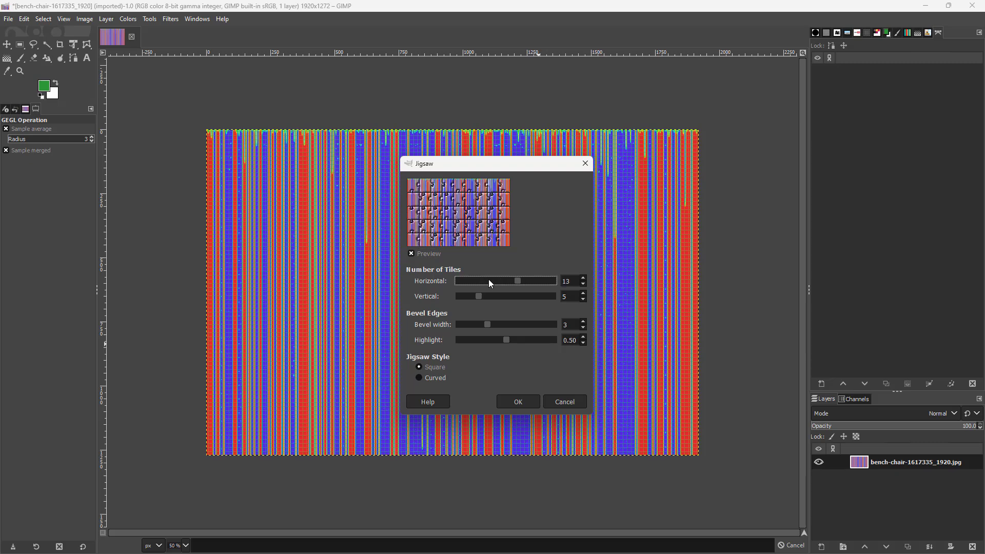
scroll(485, 282, down, 8)
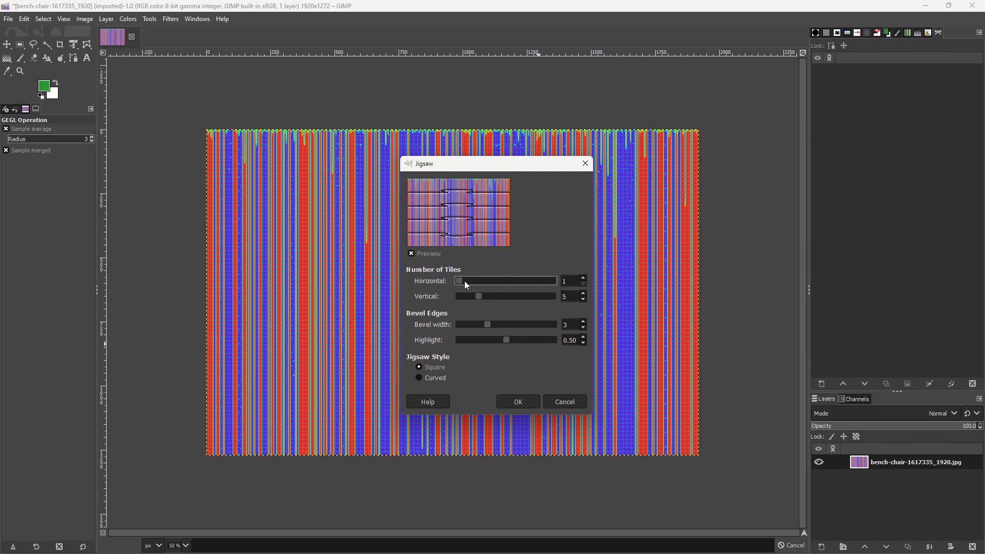
drag(494, 285, 494, 285)
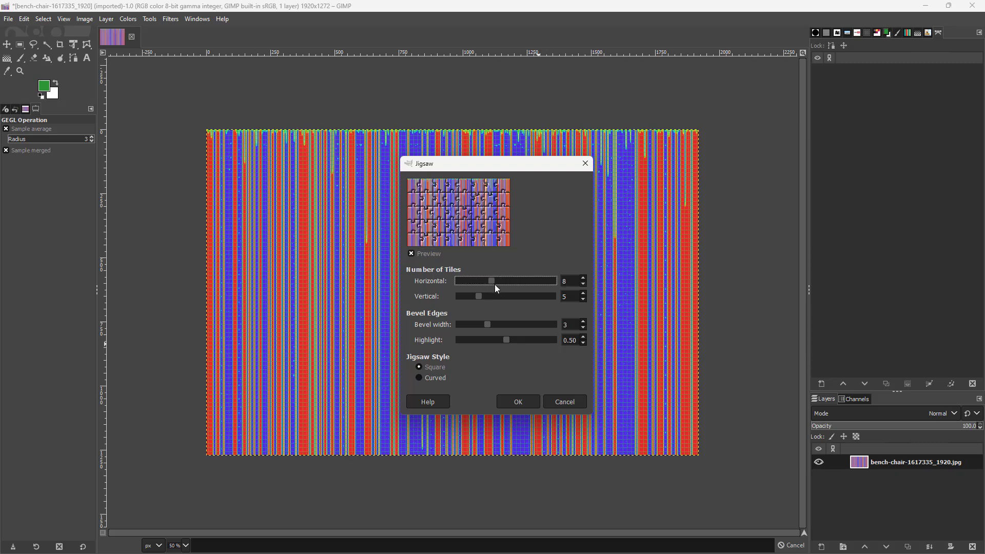
click(507, 401)
click(520, 403)
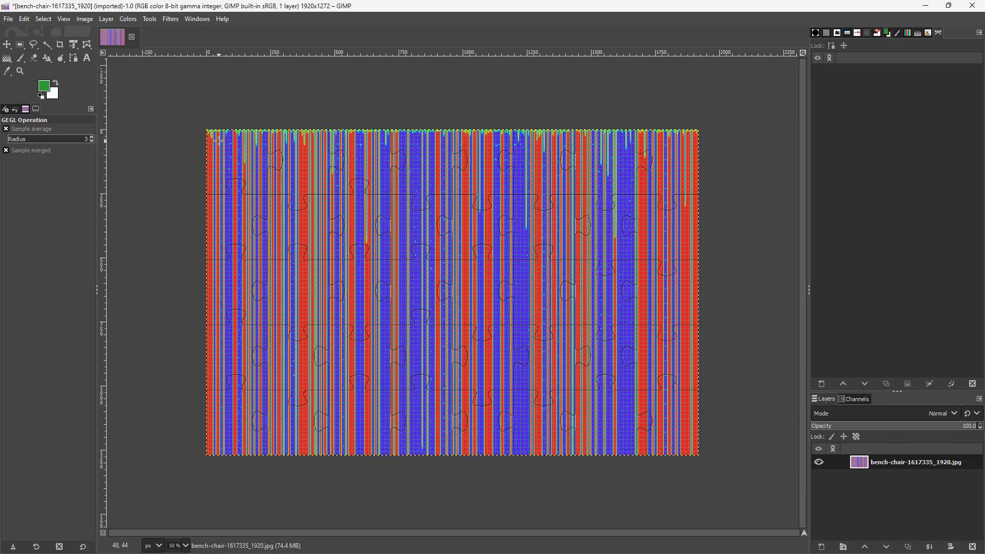
Try several Qbist pattern variations and apply the pink and cyan one with black dots, keeping antialiasing on.
click(173, 21)
mouse_move(259, 236)
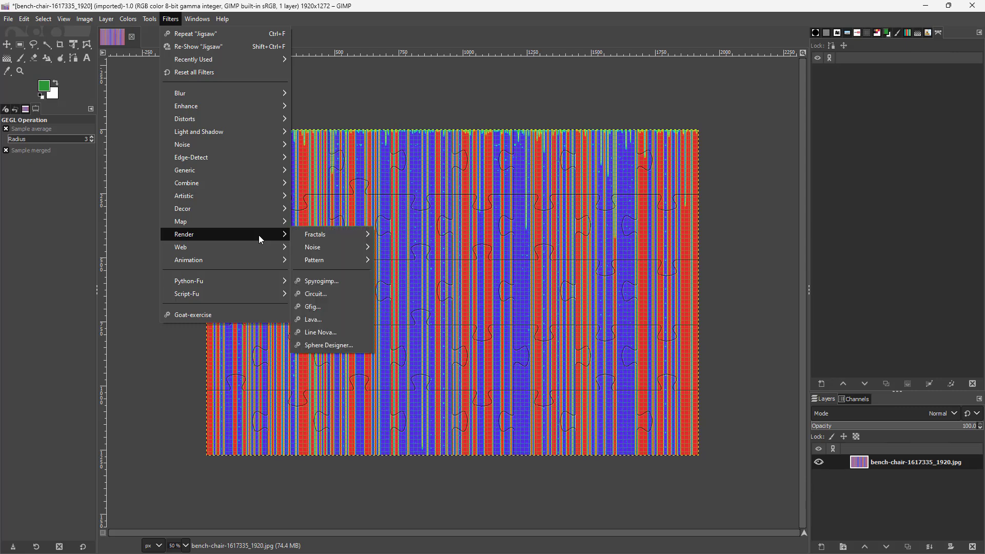
mouse_move(328, 259)
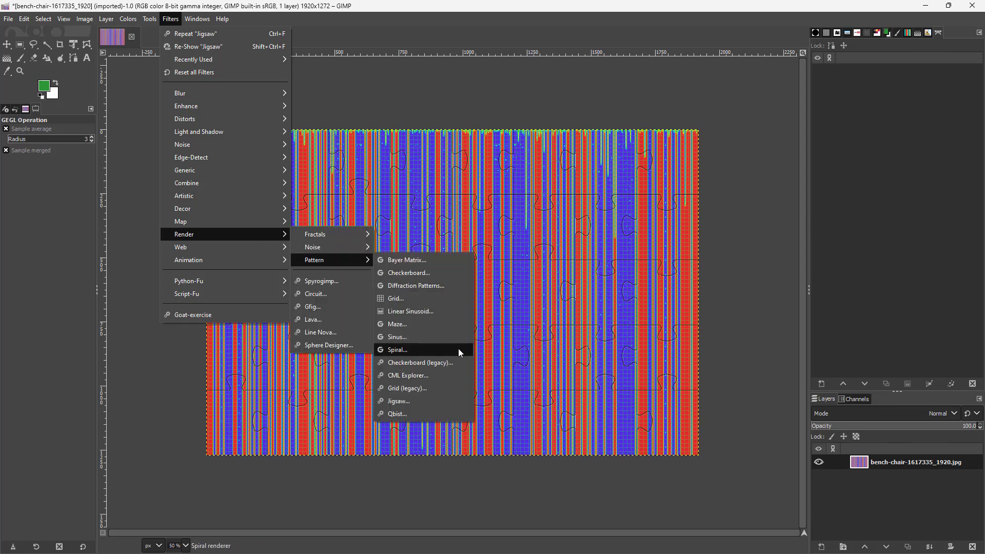
click(417, 414)
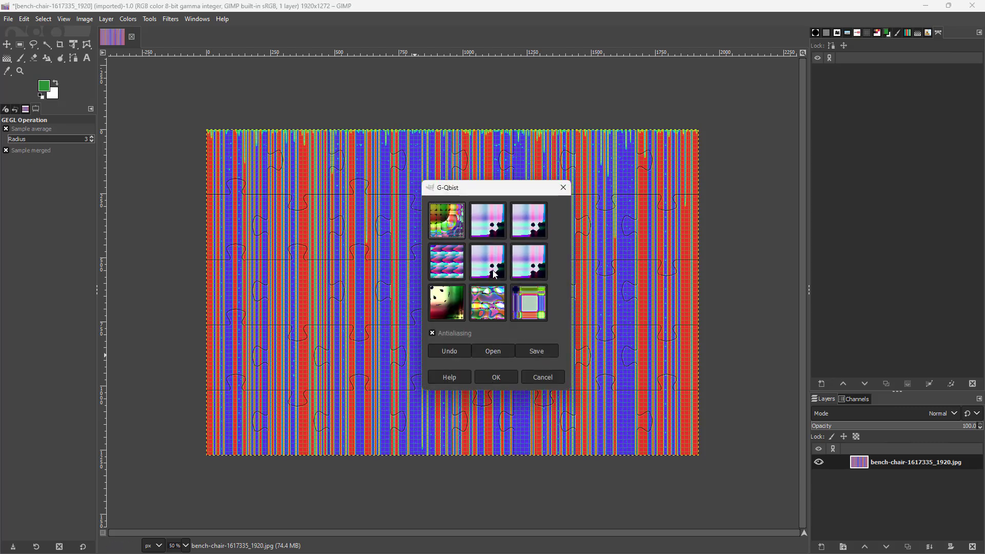
click(489, 267)
click(451, 263)
click(492, 227)
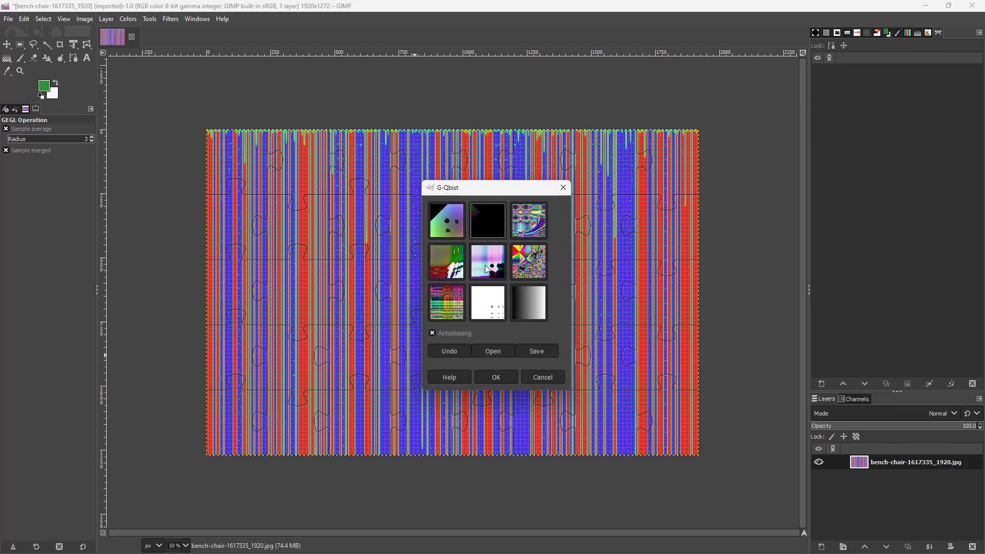
click(488, 267)
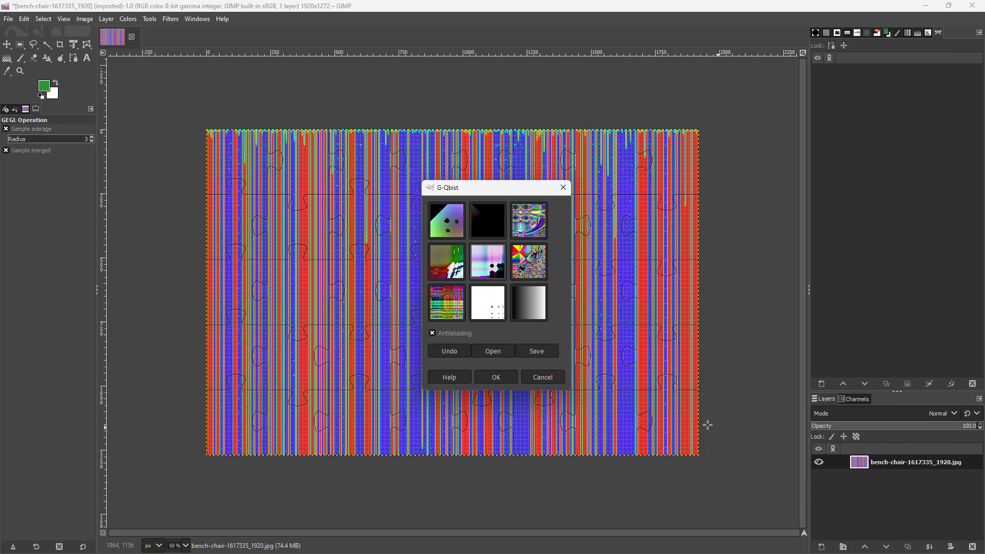
click(495, 378)
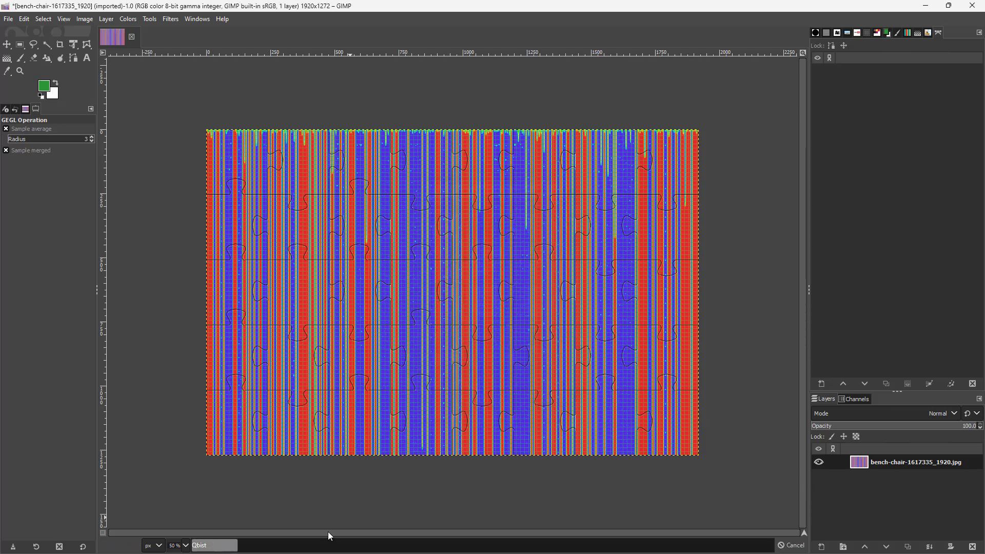